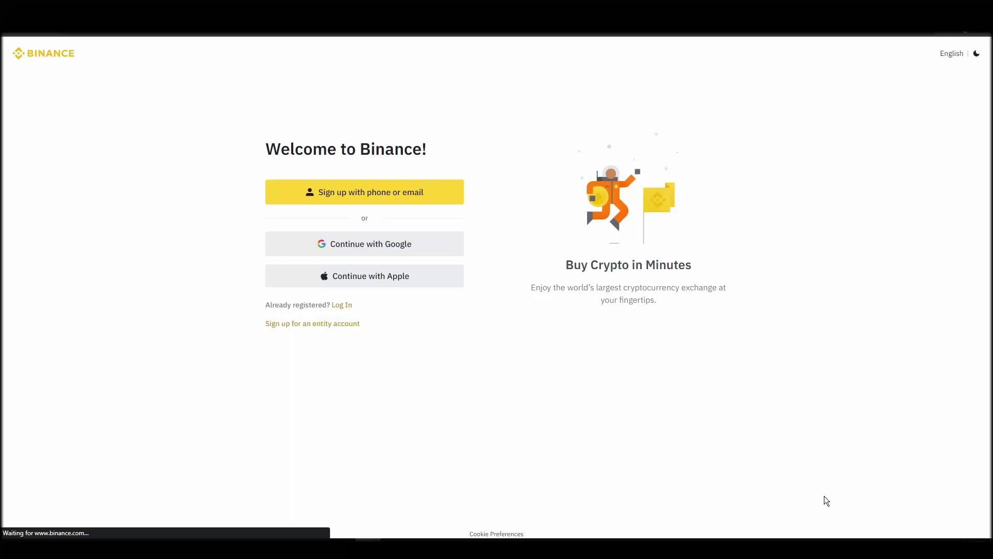
# Sign up with an email and password, accept the terms, pass the puzzle, and submit the emailed code
pyautogui.click(377, 197)
pyautogui.press('Tab')
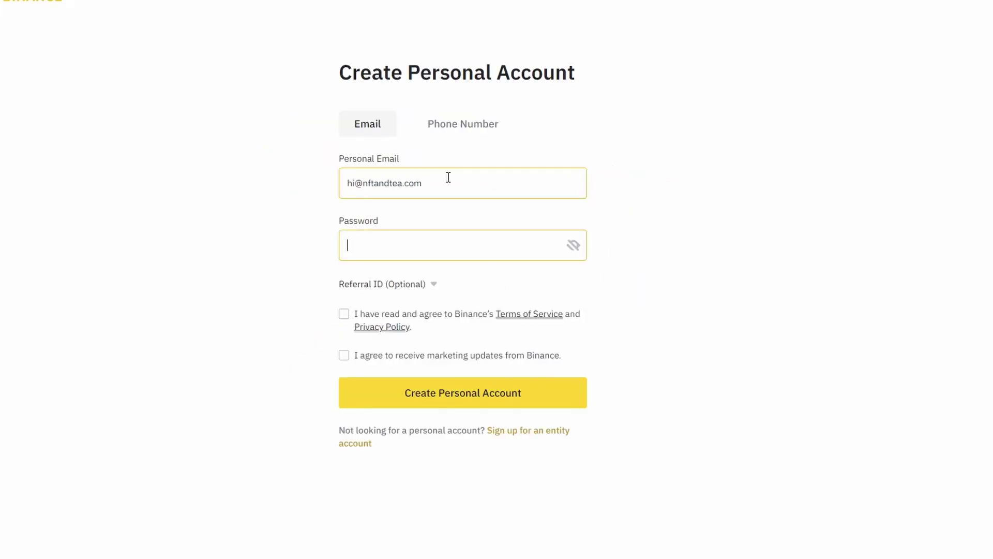
pyautogui.write('***********')
pyautogui.click(344, 314)
pyautogui.click(519, 408)
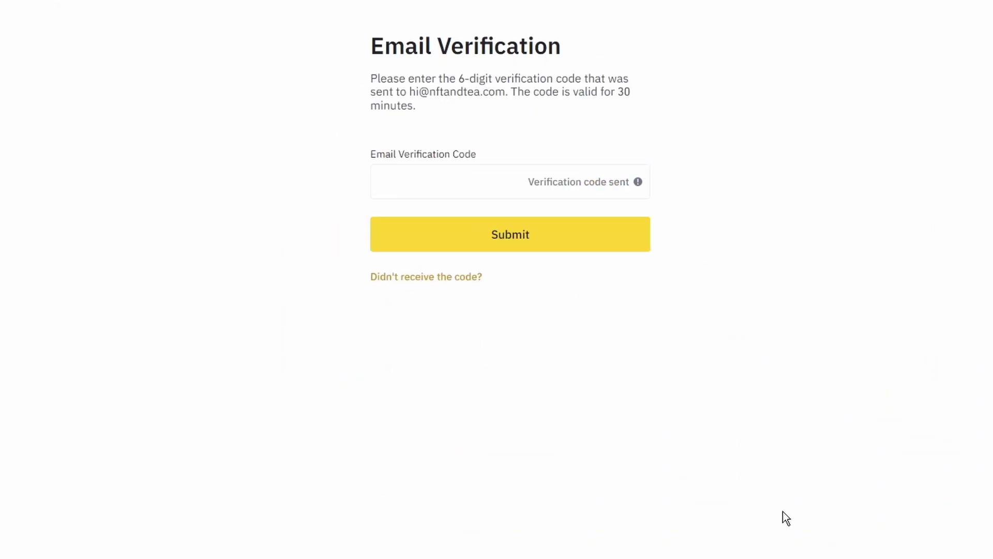
pyautogui.click(482, 196)
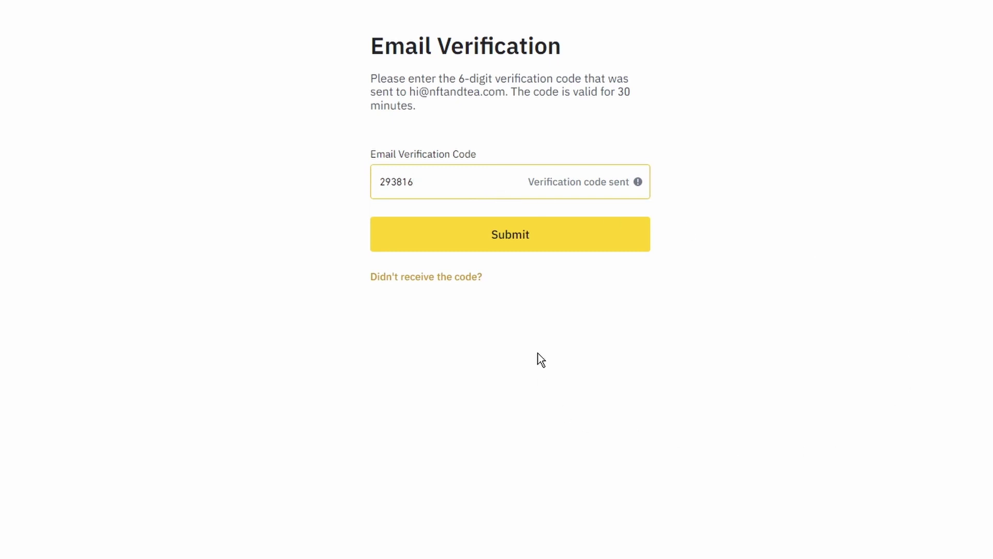
pyautogui.click(543, 242)
# Submit identity details: country of residence, legal first and last name, date of birth, and Greek nationality
pyautogui.click(349, 362)
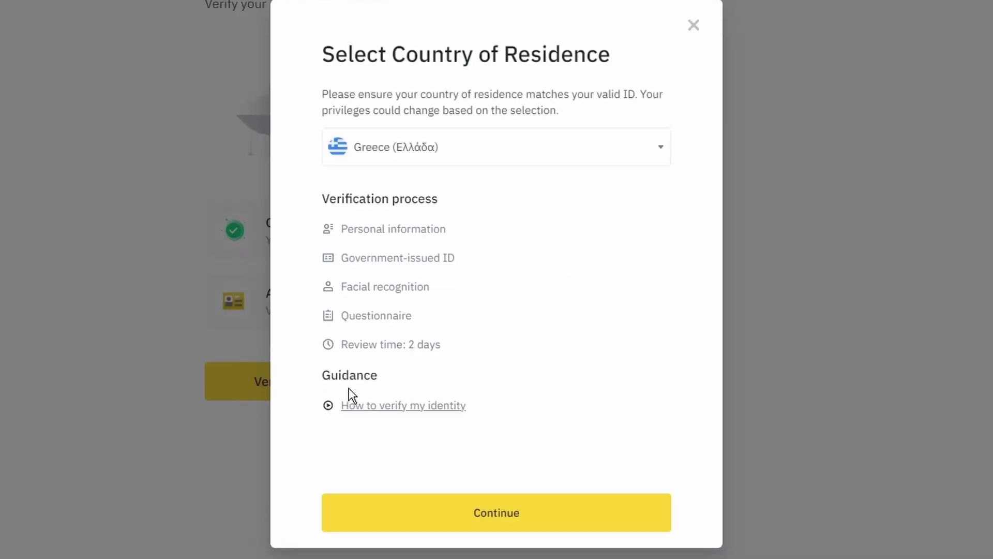
pyautogui.press('Return')
pyautogui.click(538, 158)
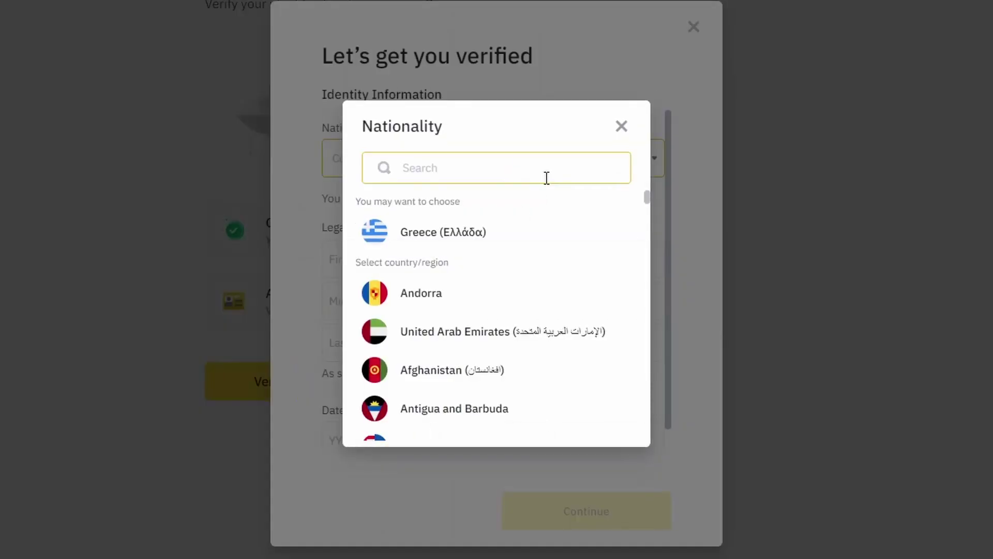
pyautogui.click(618, 129)
pyautogui.click(544, 238)
pyautogui.write('Example')
pyautogui.press('Tab')
pyautogui.write('Example')
pyautogui.press('Tab')
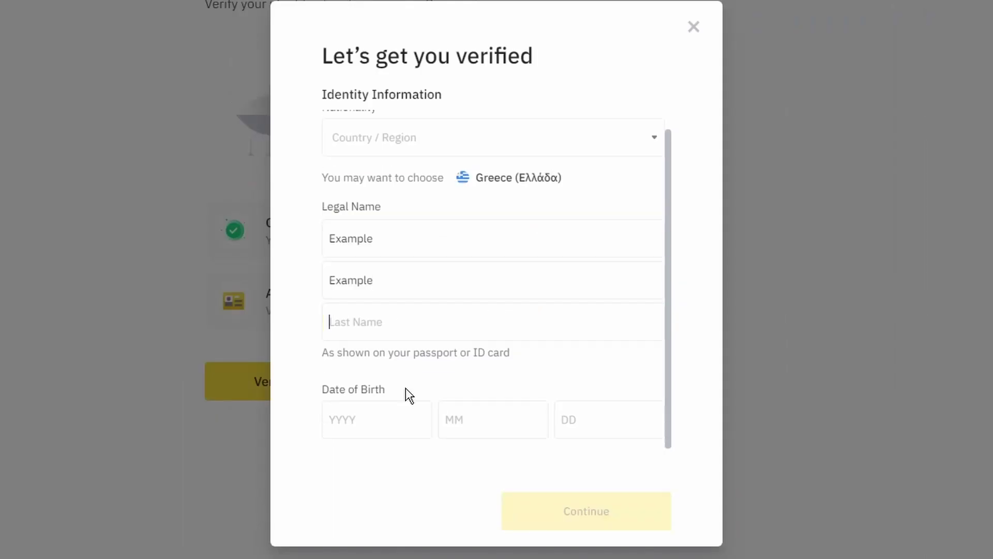
# Enter and submit the home address fields
pyautogui.write('Example')
pyautogui.click(425, 419)
pyautogui.write('19981111')
pyautogui.click(517, 177)
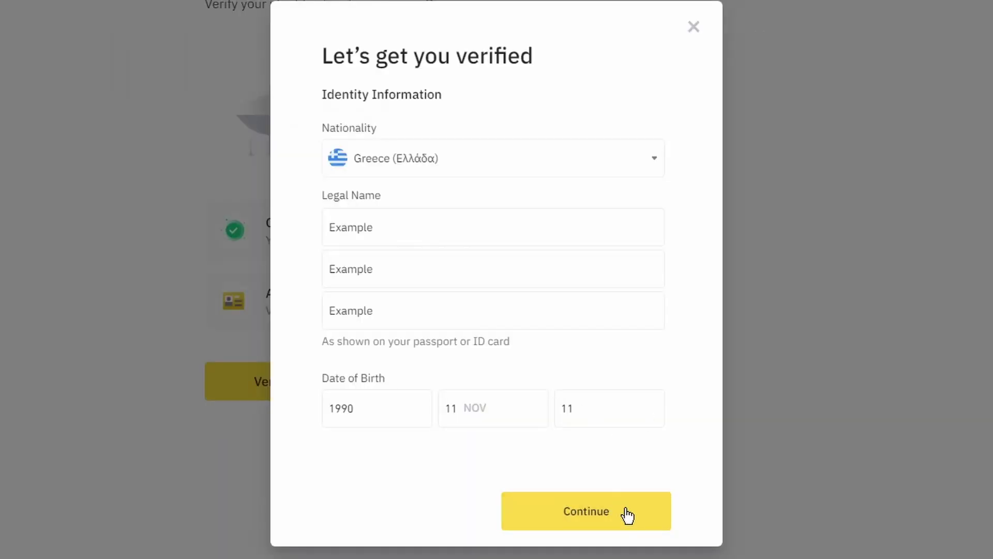
pyautogui.click(625, 514)
pyautogui.click(438, 149)
pyautogui.write('Example')
pyautogui.press('Tab')
pyautogui.write('Example')
pyautogui.press('Tab')
pyautogui.write('Example')
pyautogui.click(607, 512)
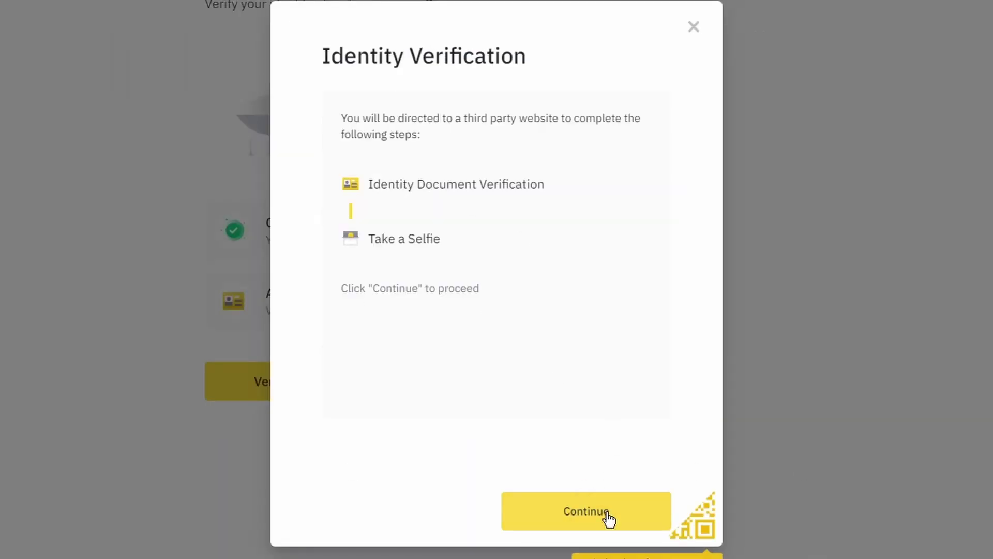
# Consent to document verification, choose driver's license, allow the camera, then close the window
pyautogui.click(608, 514)
pyautogui.click(341, 184)
pyautogui.click(502, 235)
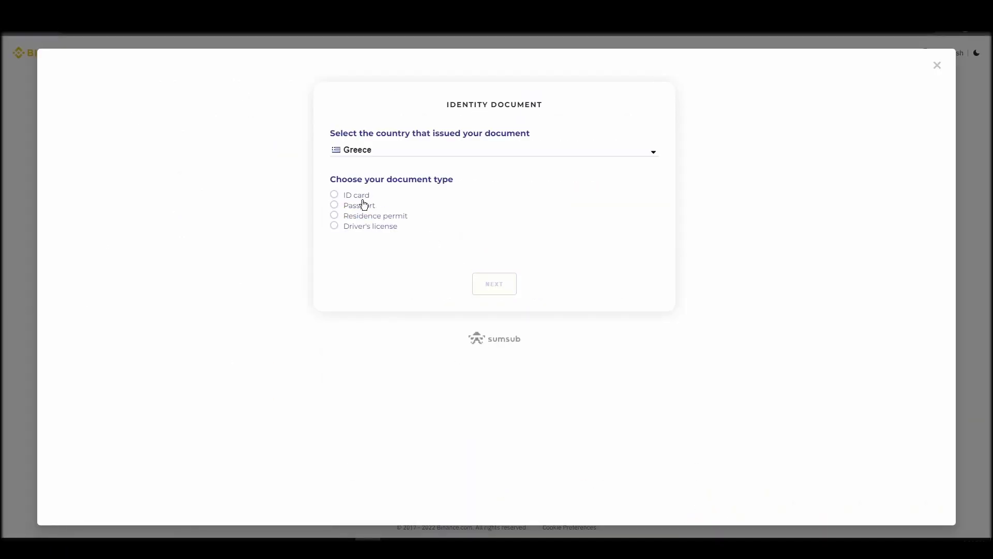
pyautogui.click(361, 205)
pyautogui.click(372, 226)
pyautogui.click(489, 404)
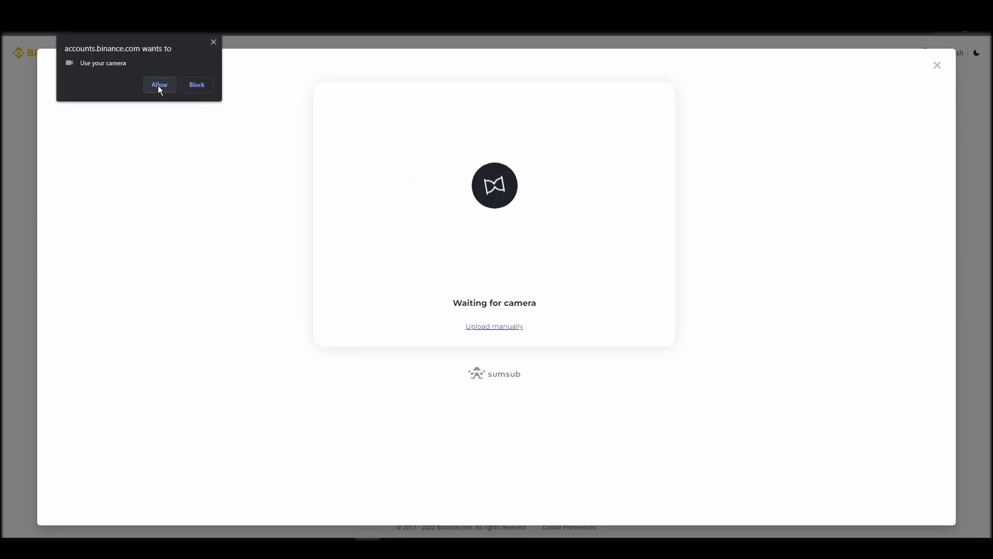
pyautogui.scroll(-2, 421, 362)
pyautogui.click(935, 67)
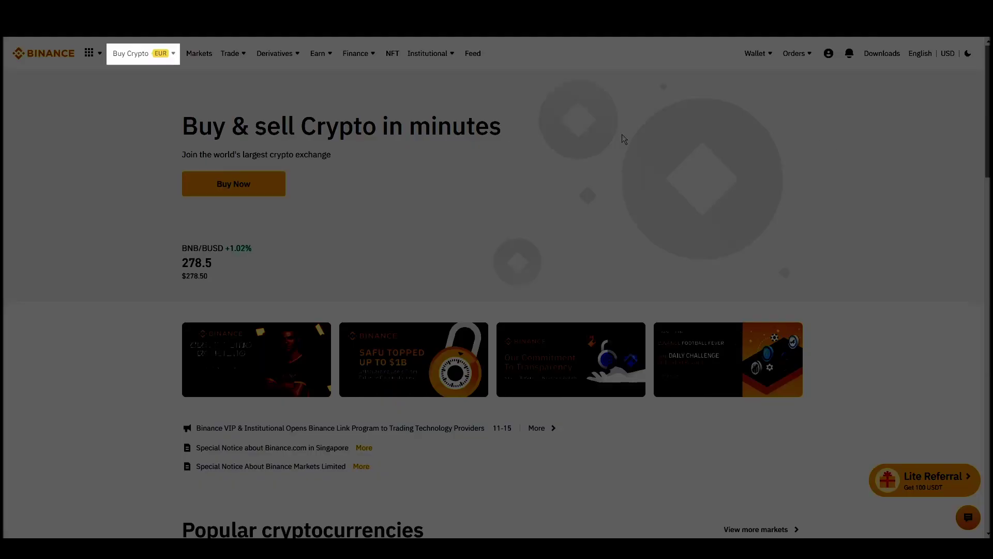
# Go to the Credit/Debit Card option under Buy Crypto in the top menu
pyautogui.moveTo(158, 64)
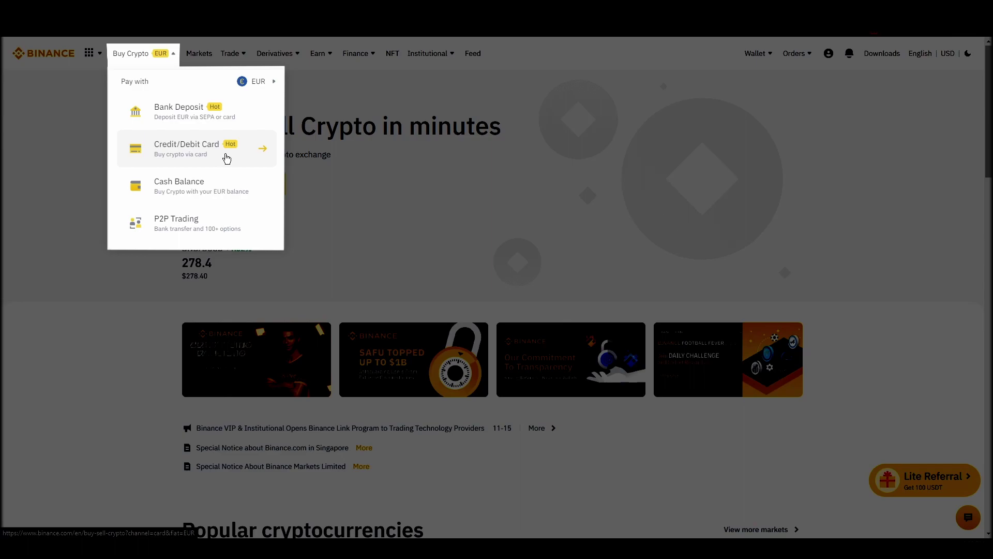
pyautogui.click(226, 158)
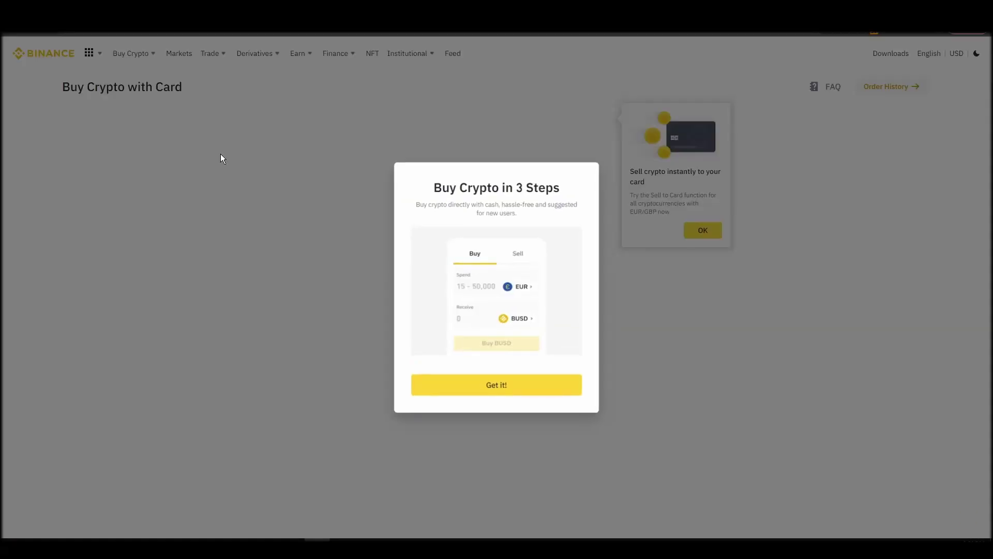
# Buy ETH with a card, spending 15 EUR, and continue the order
pyautogui.click(523, 390)
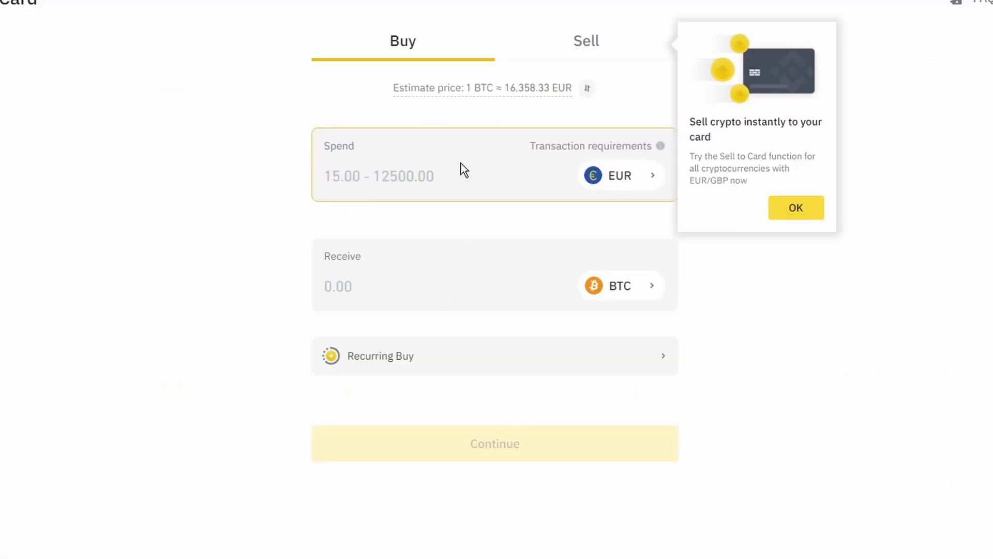
pyautogui.click(624, 290)
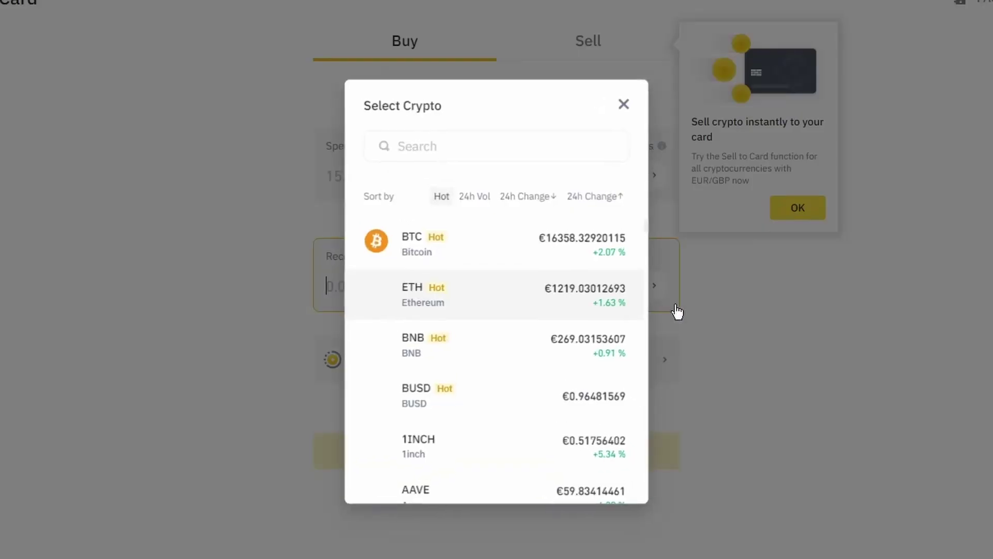
pyautogui.click(484, 301)
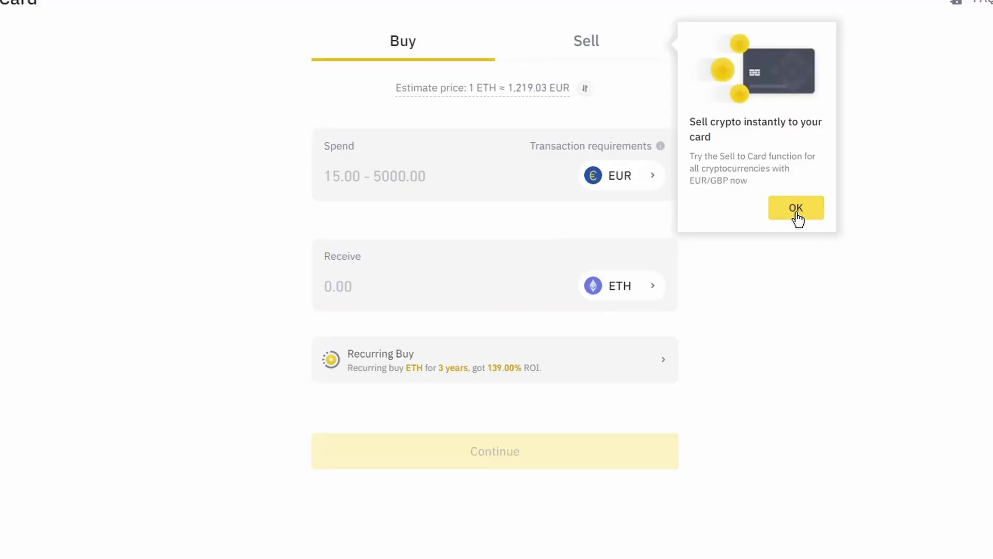
pyautogui.click(798, 217)
pyautogui.click(414, 177)
pyautogui.write('15')
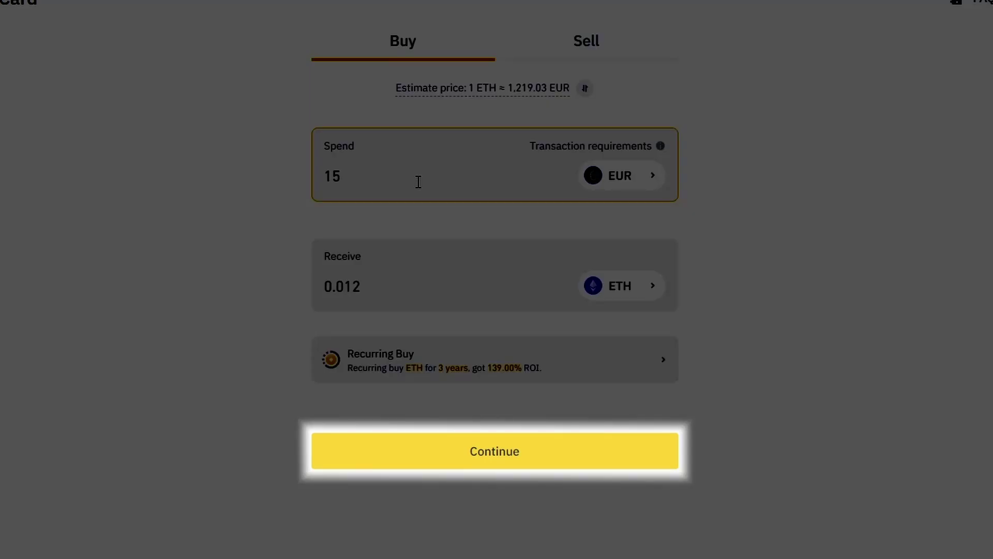
pyautogui.click(494, 433)
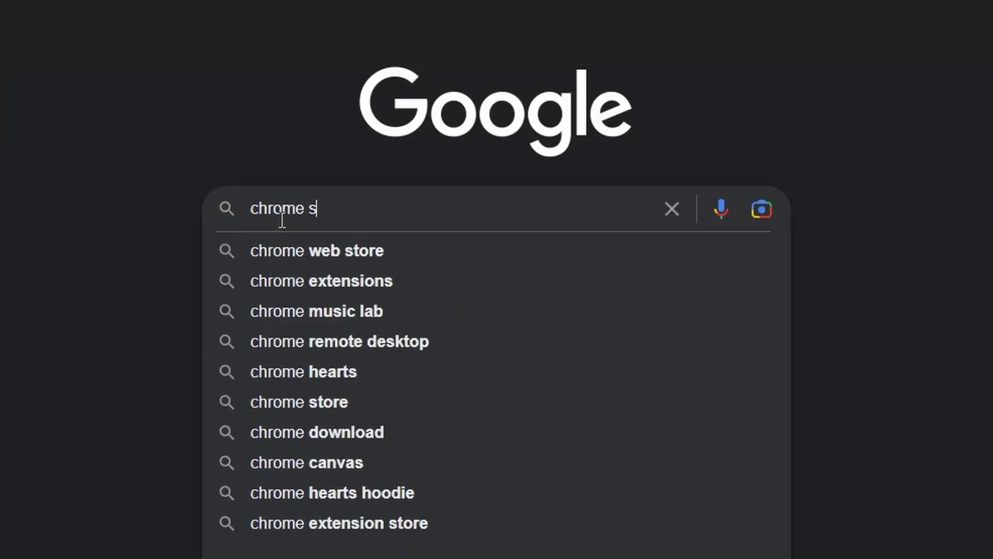
# Search Google for the Chrome store, search it for 'metamask', and open the MetaMask result
pyautogui.press('Return')
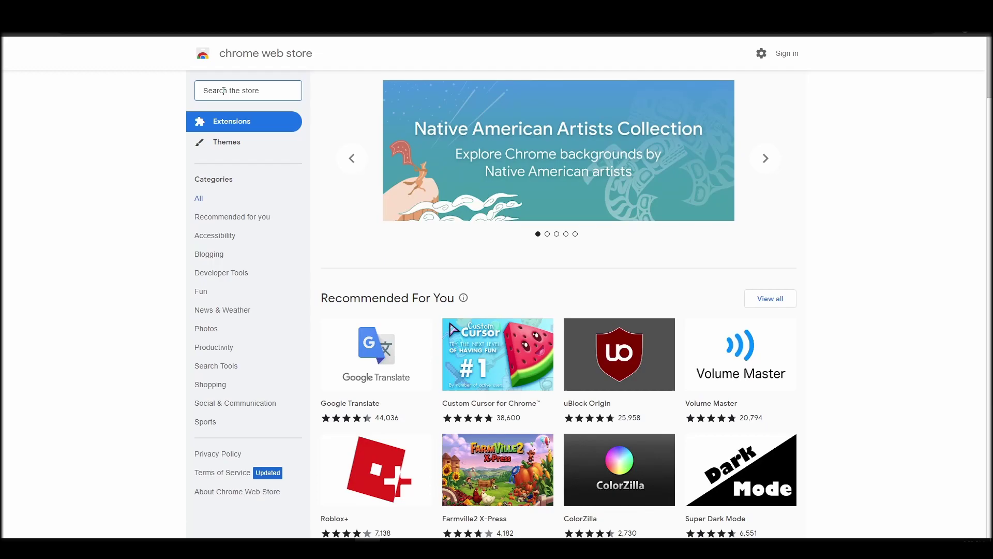
pyautogui.write('metamask')
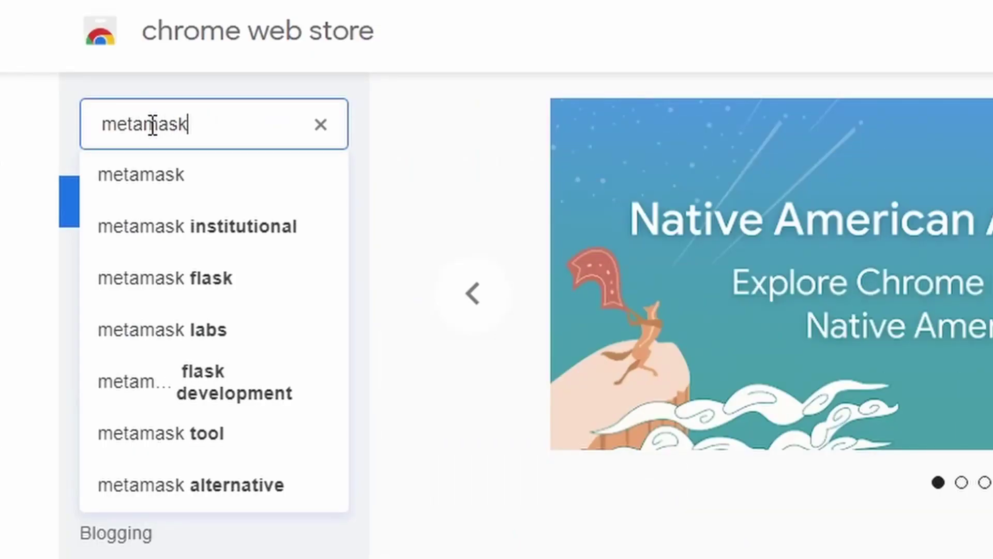
pyautogui.press('Return')
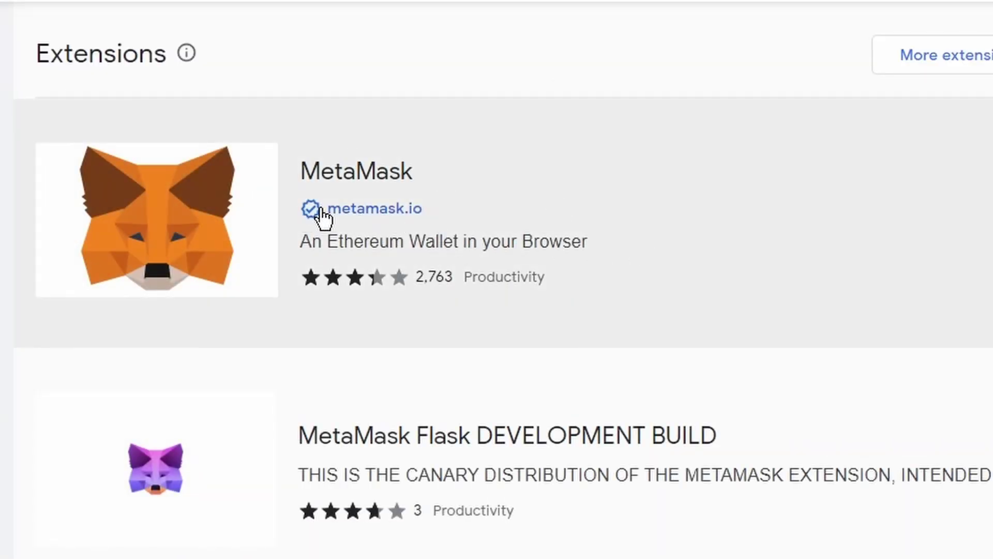
pyautogui.click(480, 174)
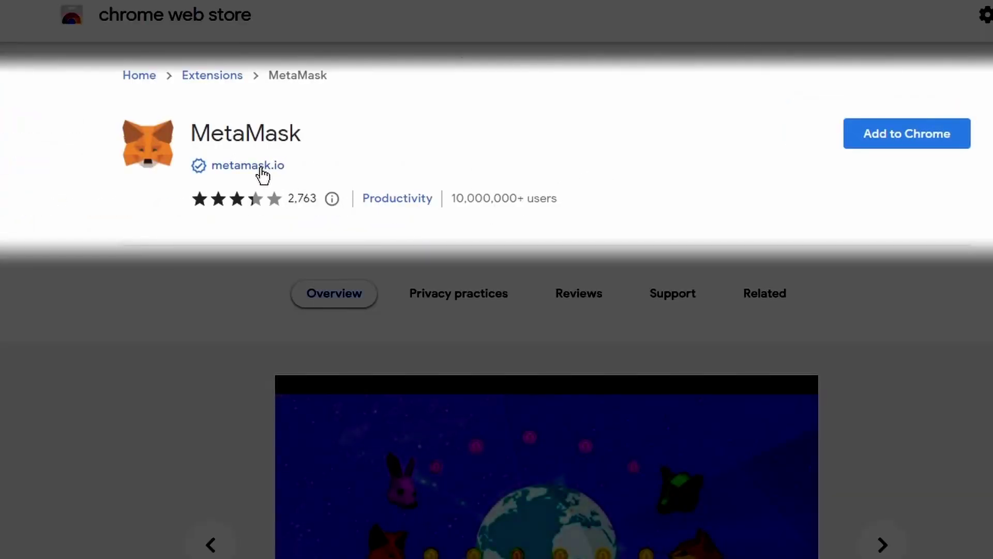
# Check the metamask.io link, then add the MetaMask extension to Chrome
pyautogui.click(263, 167)
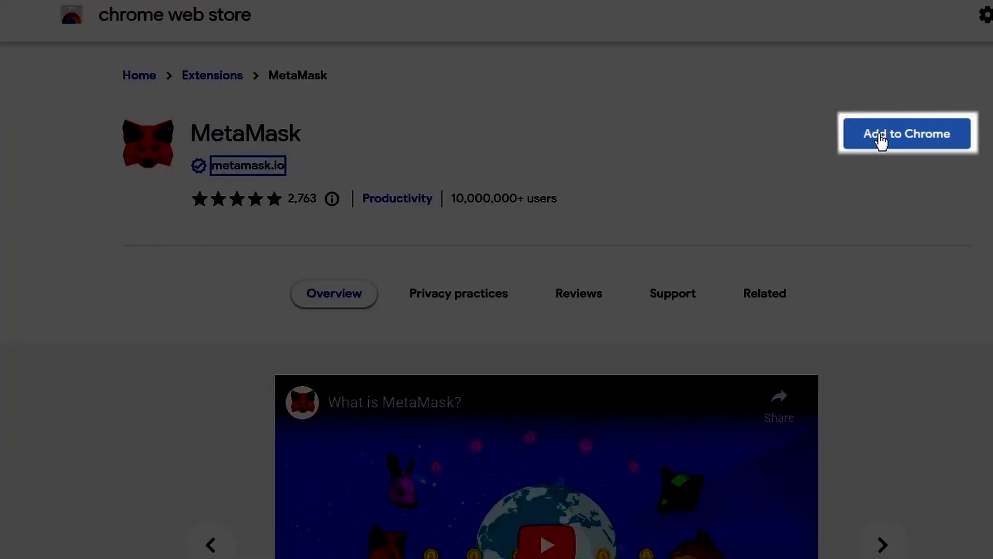
pyautogui.click(880, 139)
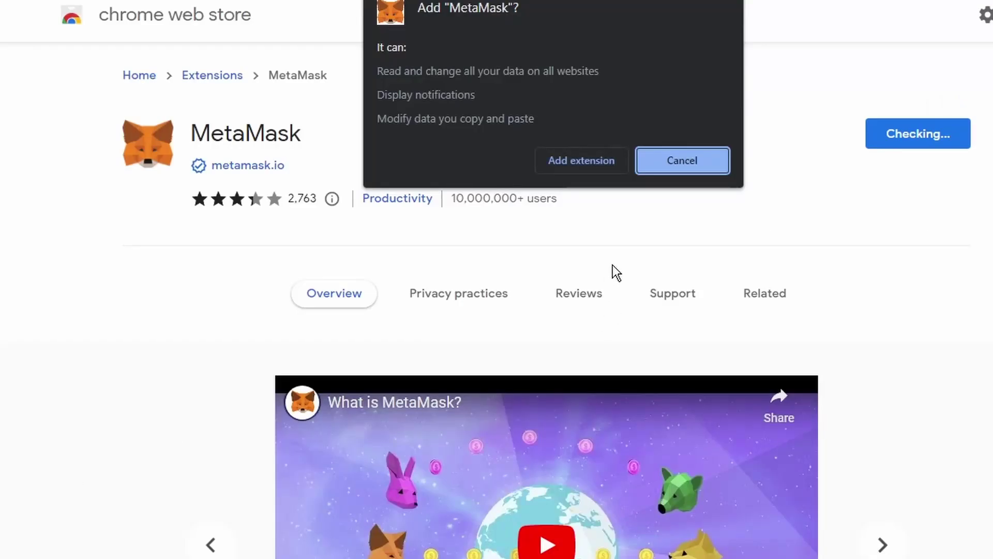
pyautogui.click(593, 164)
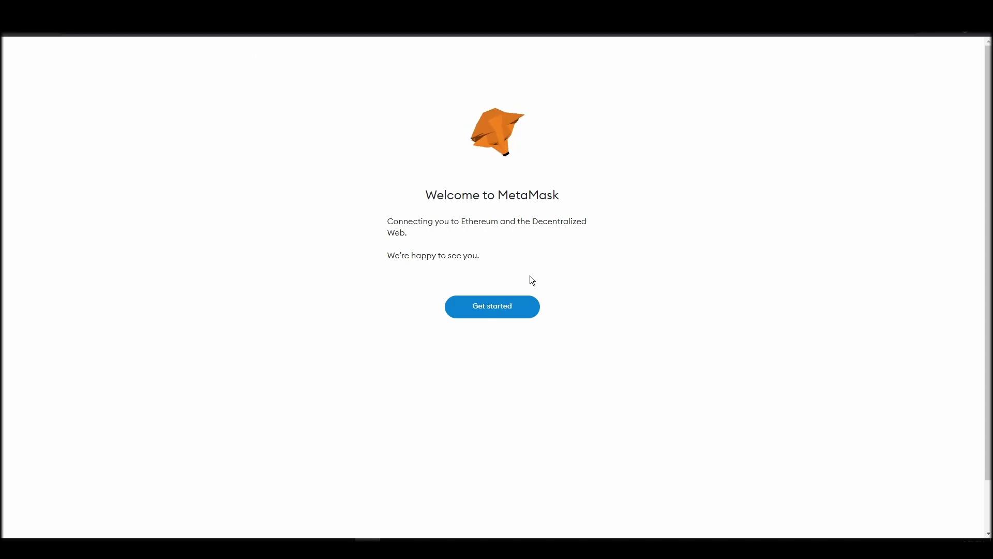
# Create a new MetaMask wallet with a confirmed password, accepting the terms, and continue past the security video
pyautogui.click(469, 306)
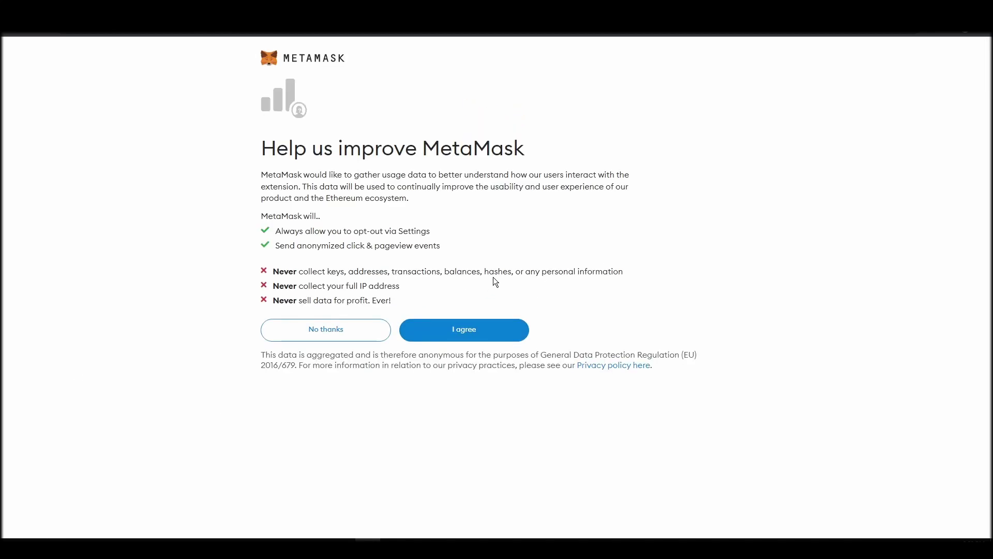
pyautogui.click(358, 325)
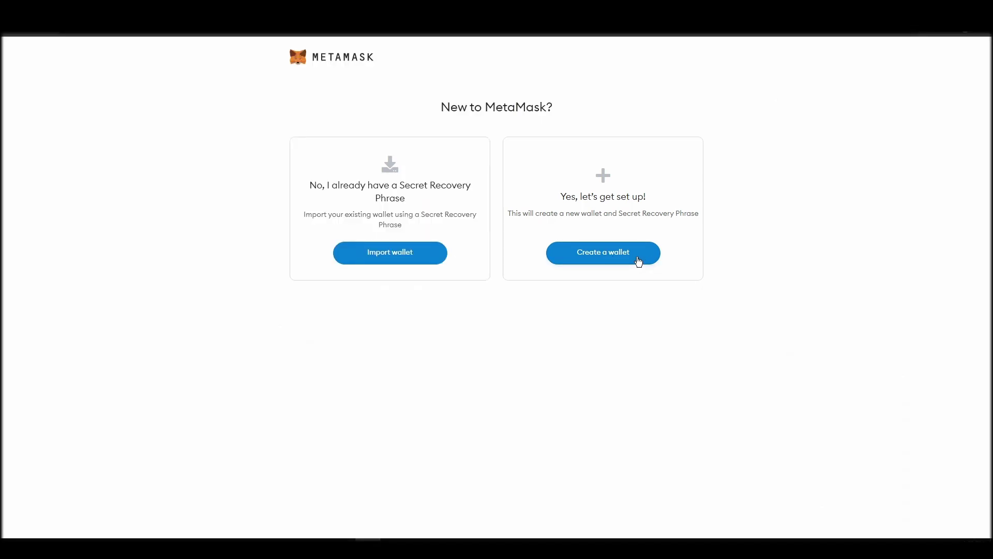
pyautogui.click(638, 261)
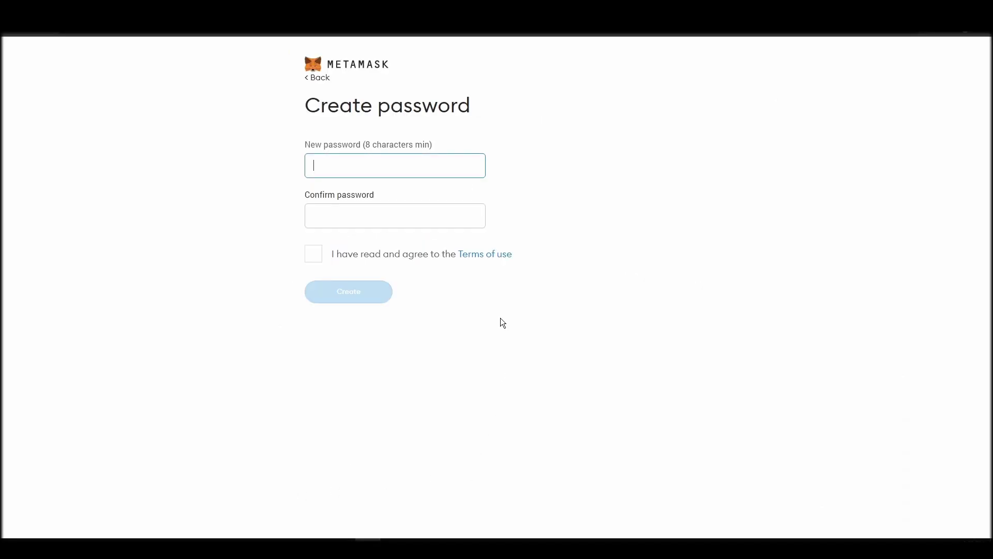
pyautogui.write('aaaaaaaaa')
pyautogui.press('Tab')
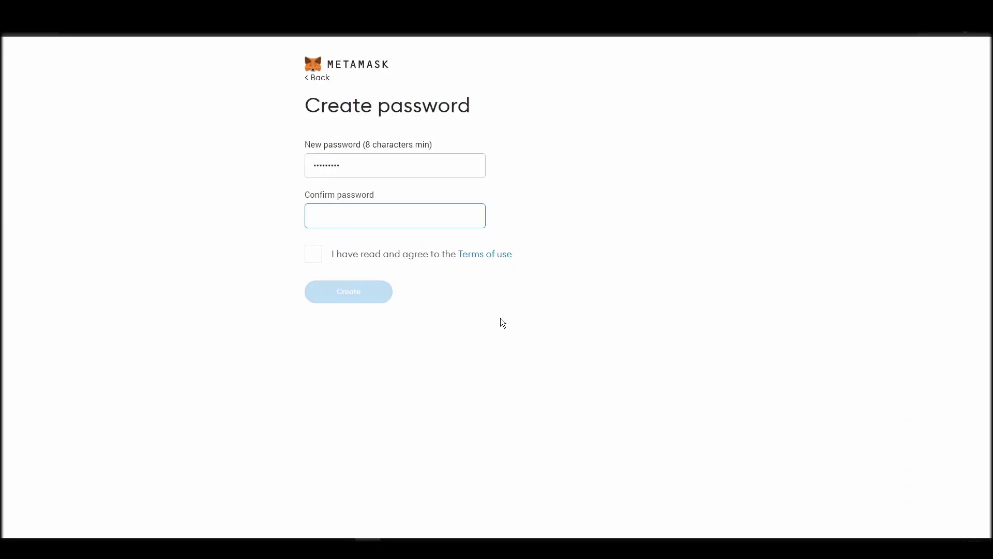
pyautogui.write('aaaaaaaaa')
pyautogui.click(314, 254)
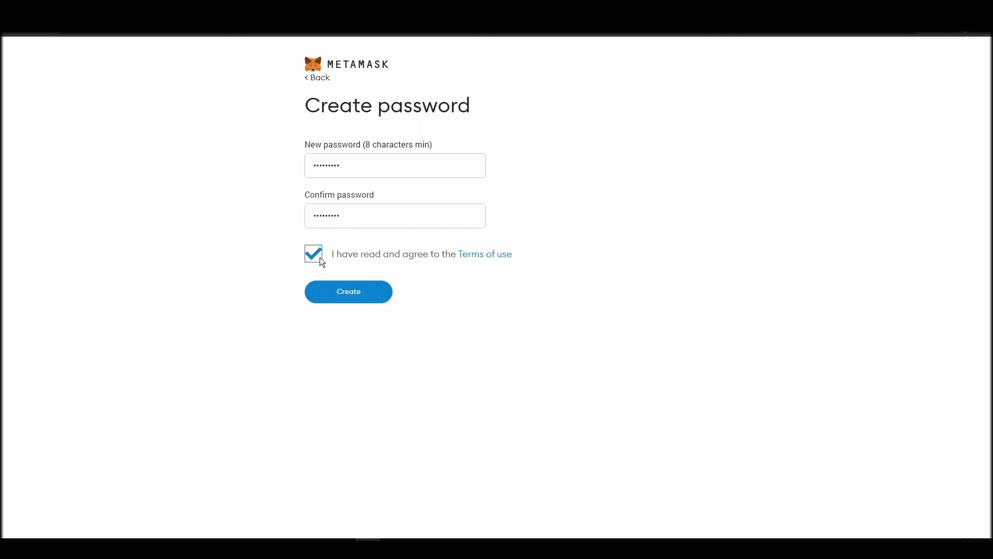
pyautogui.click(377, 293)
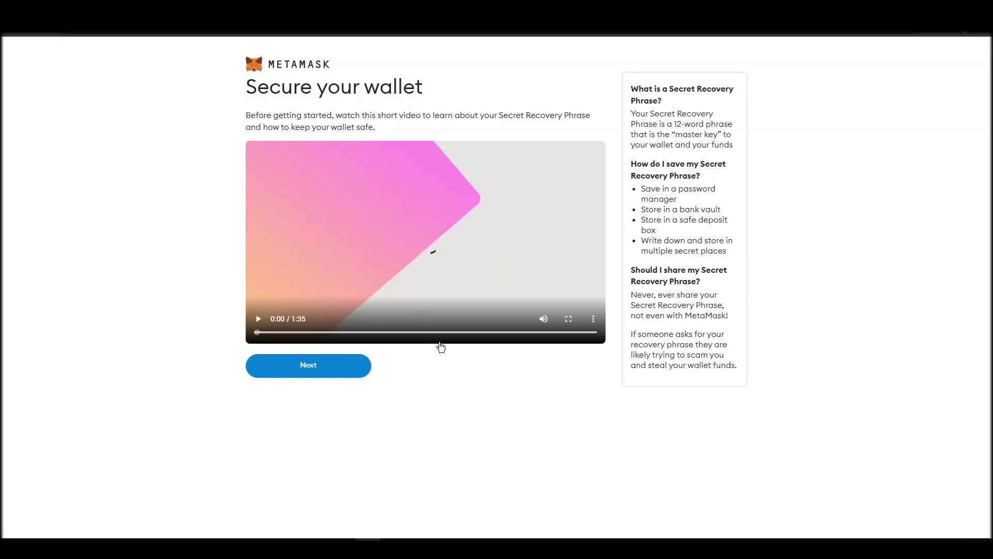
pyautogui.click(348, 374)
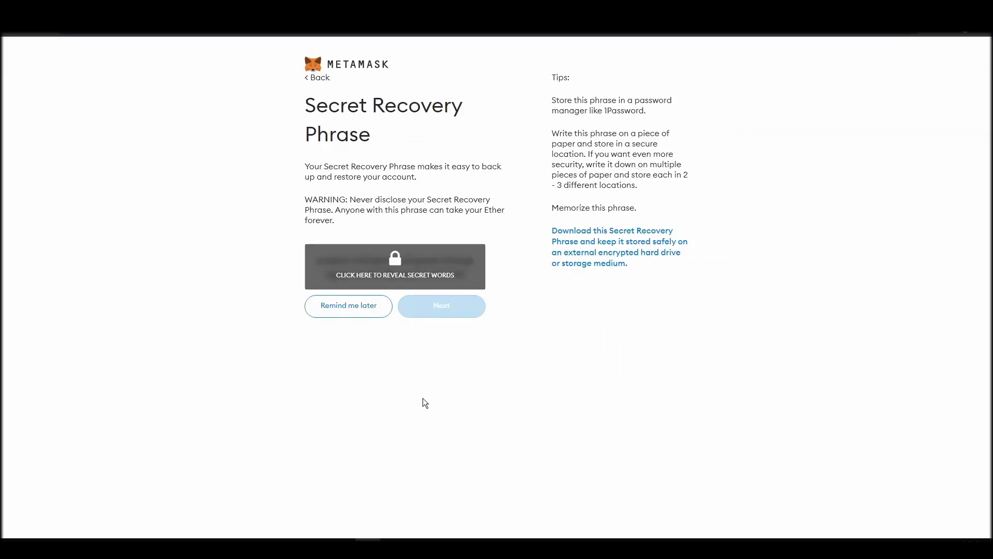
# Reveal and copy the Secret Recovery Phrase, then select its words in order and confirm
pyautogui.click(417, 270)
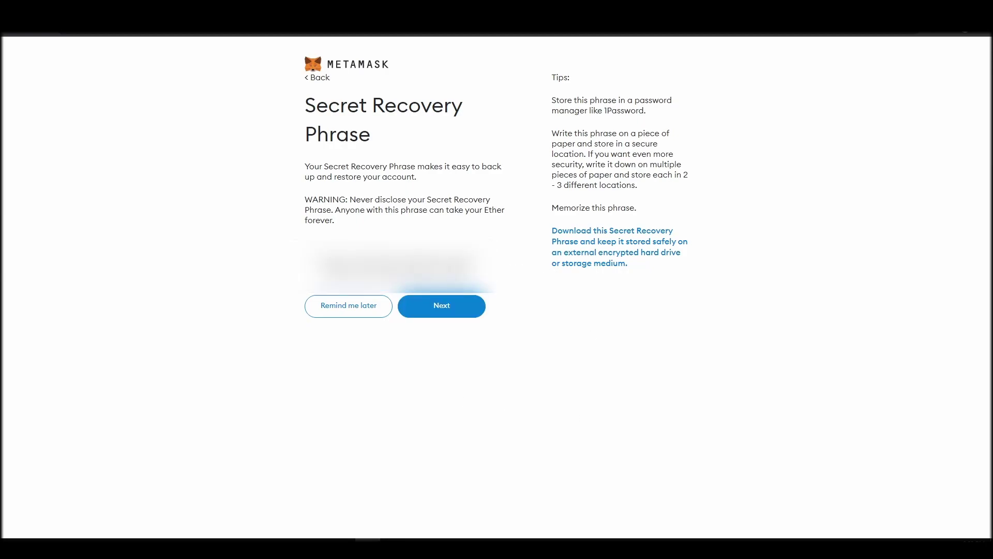
pyautogui.tripleClick(397, 267)
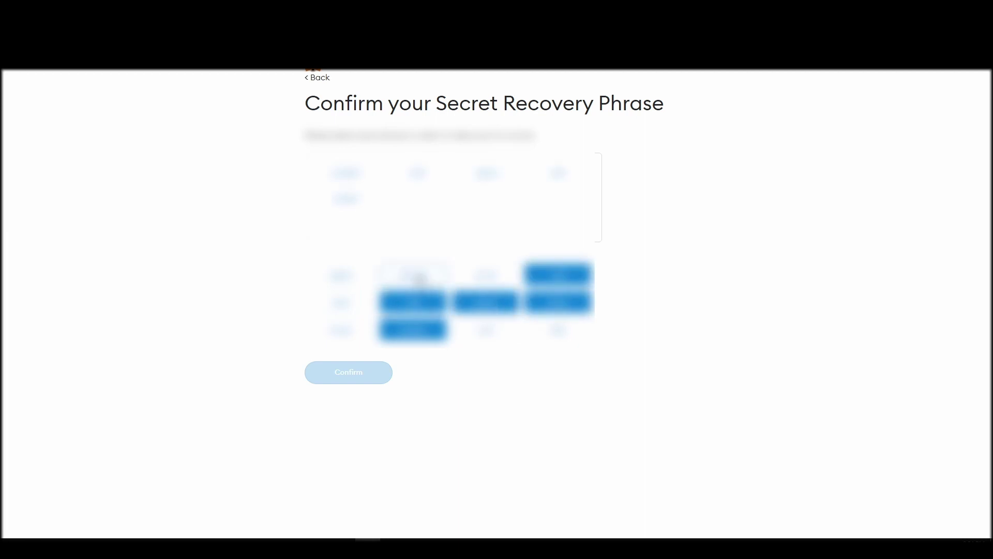
pyautogui.click(418, 278)
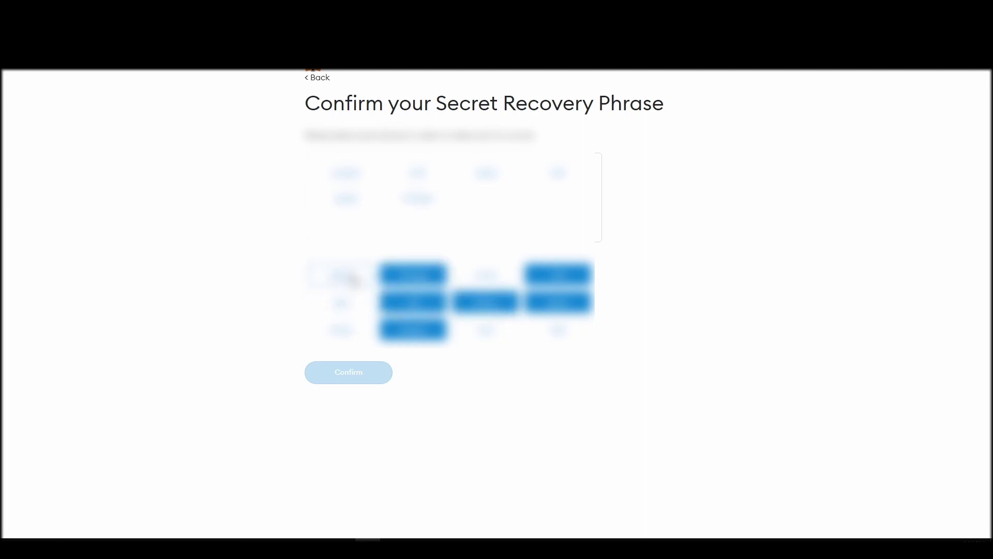
pyautogui.click(354, 280)
pyautogui.click(494, 279)
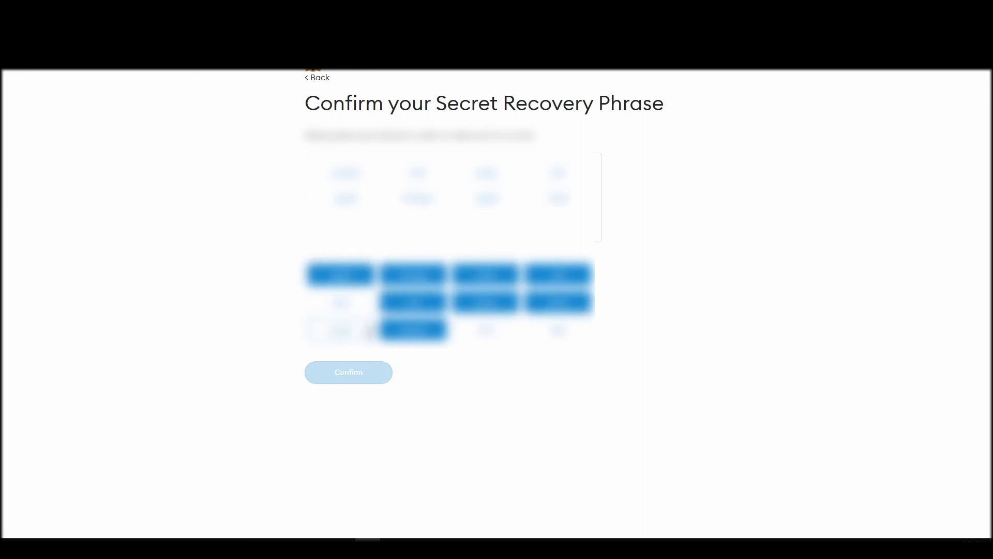
pyautogui.click(558, 330)
pyautogui.click(342, 302)
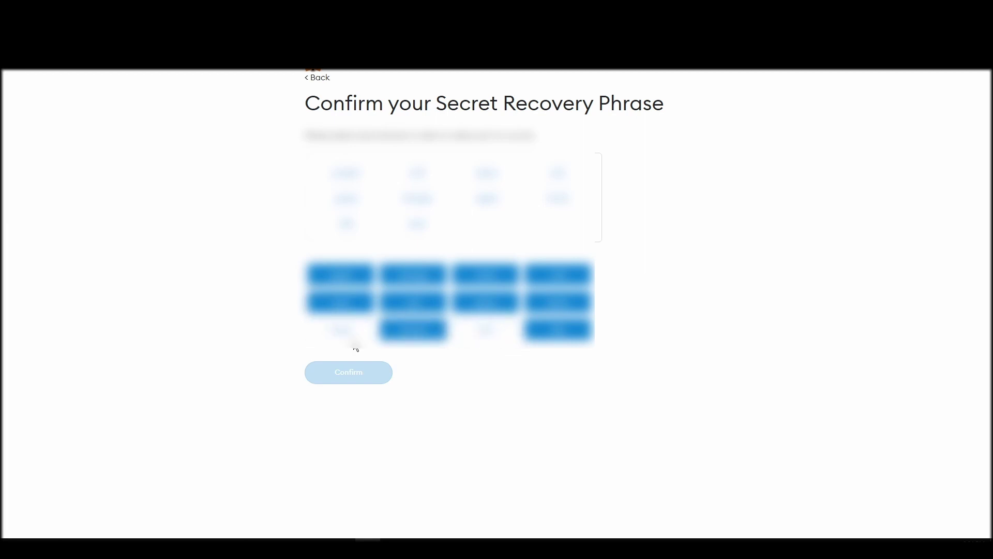
pyautogui.click(340, 330)
pyautogui.click(486, 330)
pyautogui.click(349, 373)
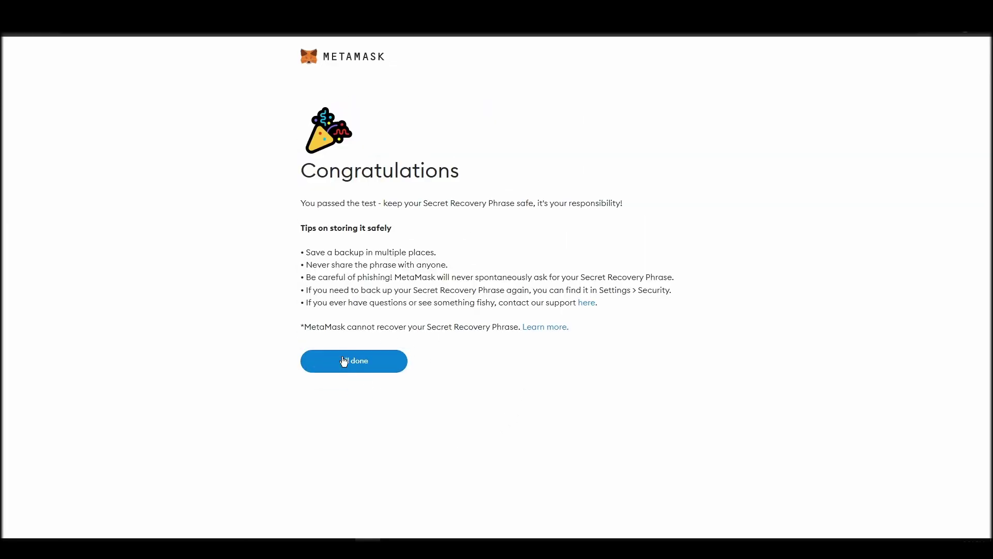
# Finish MetaMask setup, start an ETH withdrawal in Binance, and copy the wallet's account address
pyautogui.click(369, 369)
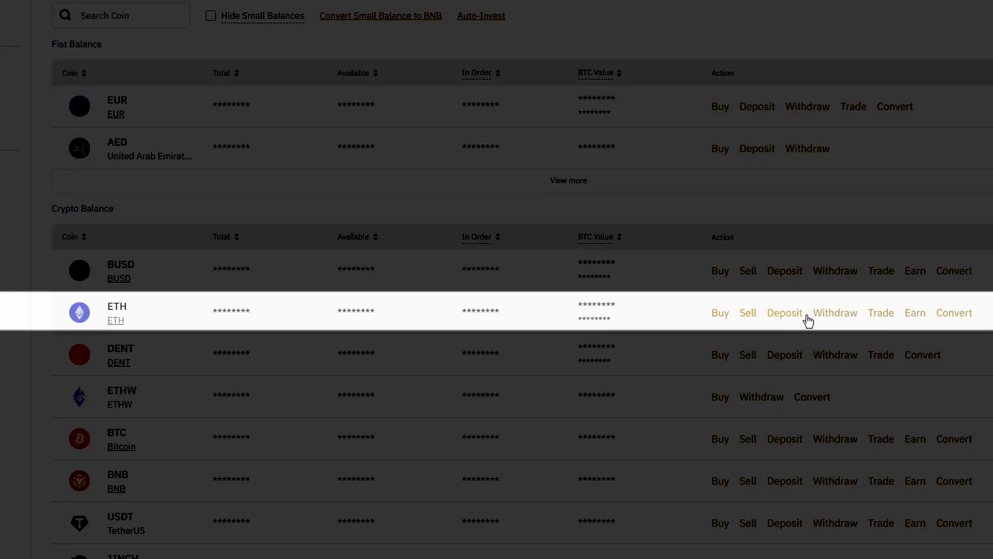
pyautogui.click(841, 319)
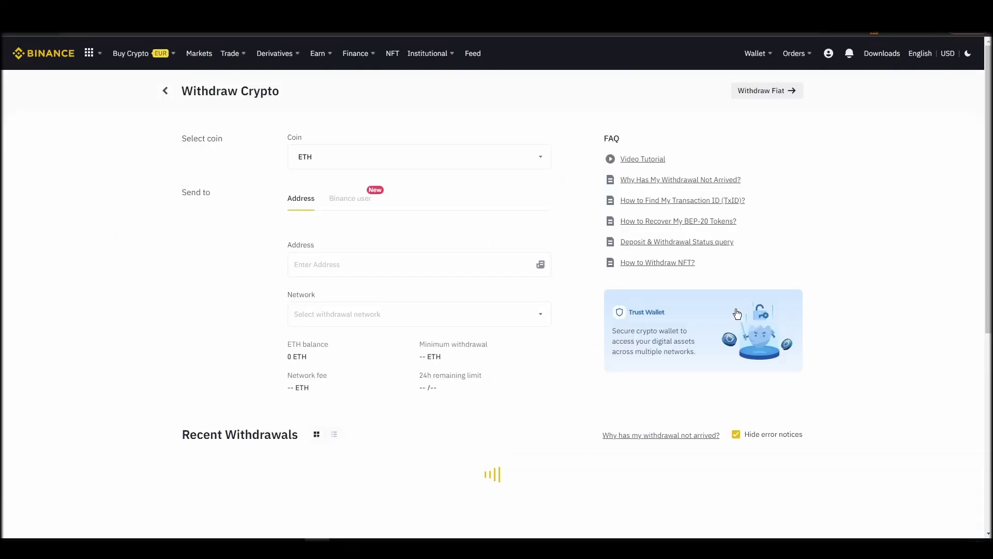
pyautogui.click(531, 348)
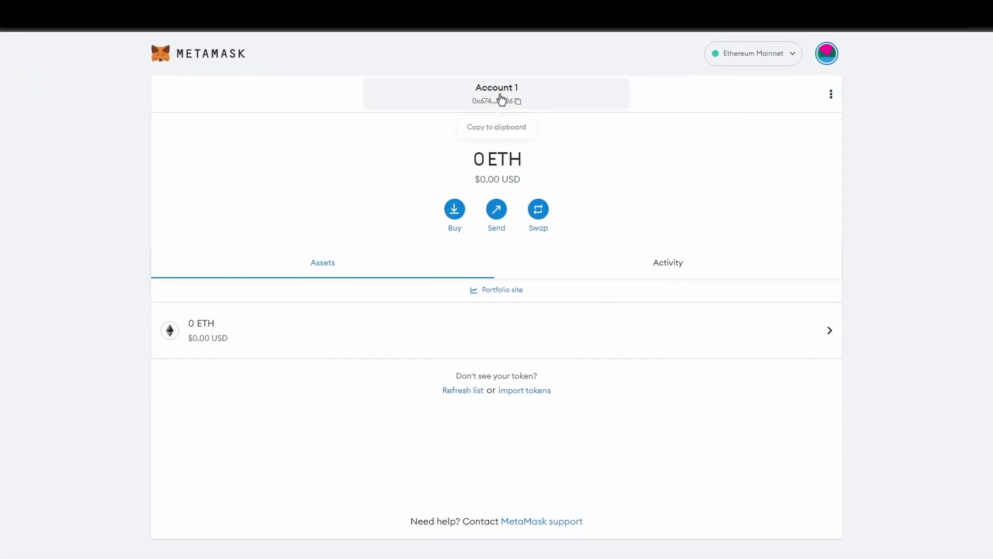
pyautogui.click(515, 96)
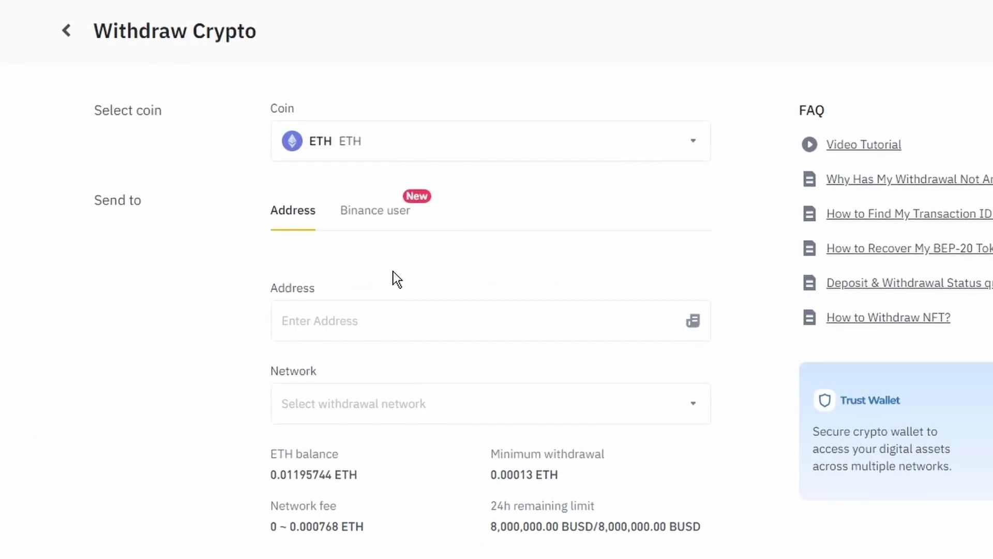
# Withdraw the maximum 0.01195744 ETH to the pasted MetaMask address over Ethereum (ERC20)
pyautogui.click(402, 311)
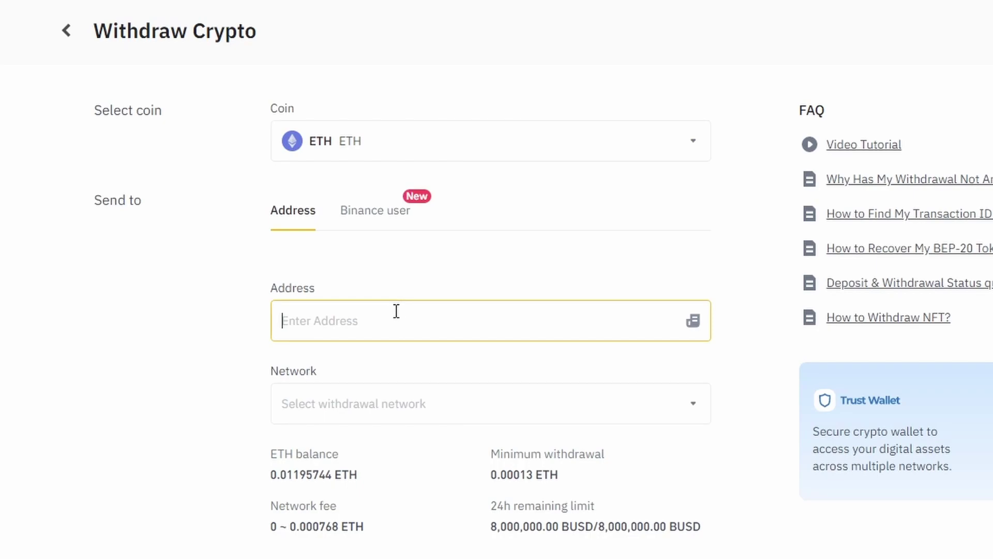
pyautogui.rightClick(393, 312)
pyautogui.click(434, 445)
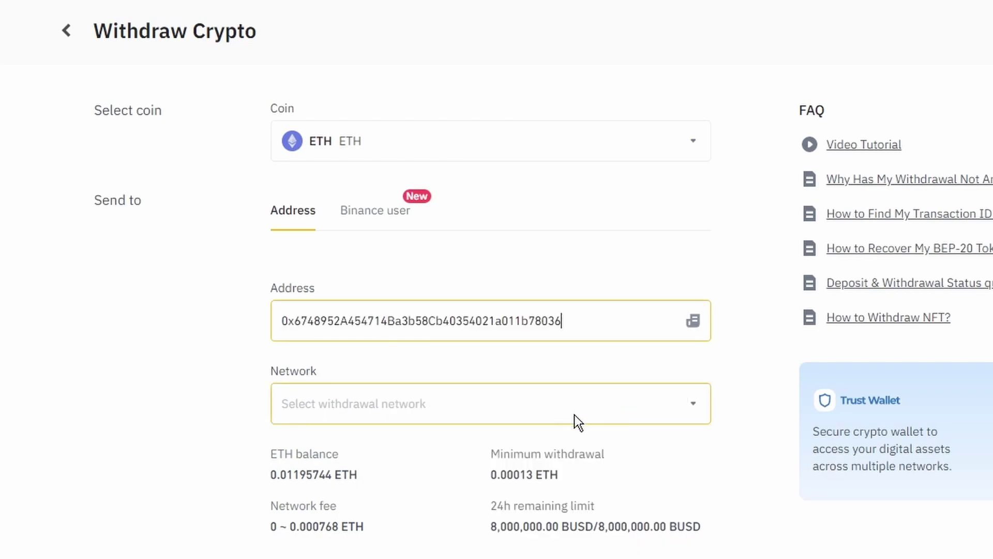
pyautogui.click(499, 411)
pyautogui.click(583, 356)
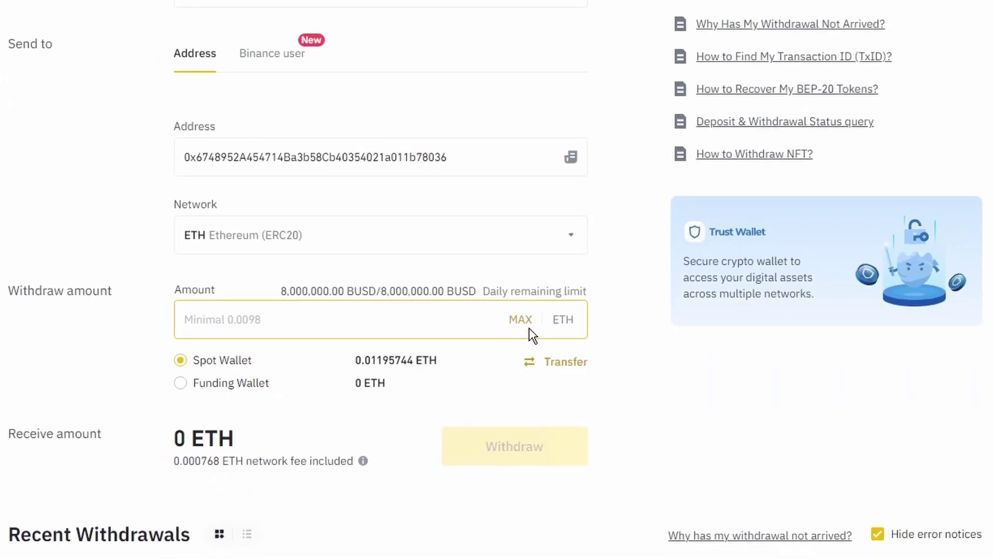
pyautogui.click(517, 326)
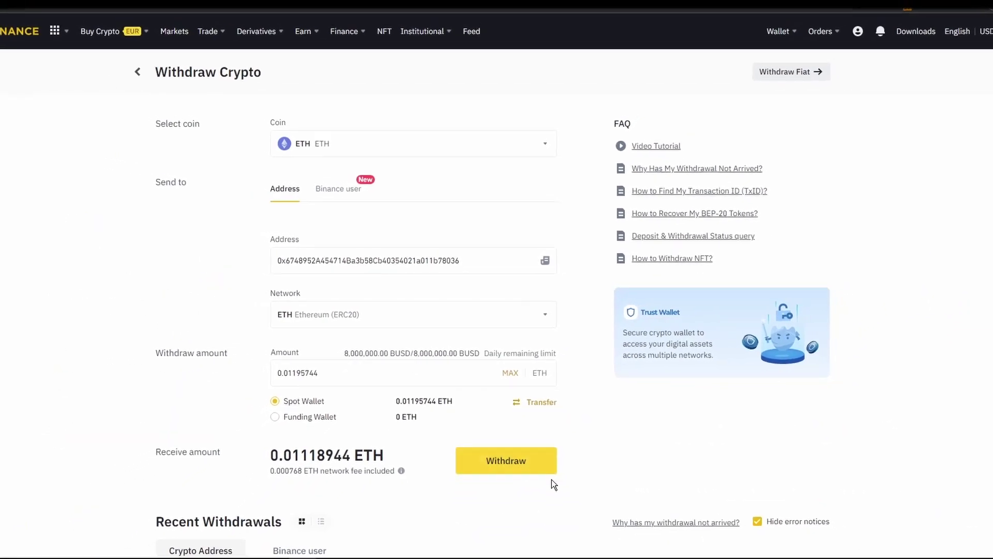
pyautogui.click(520, 475)
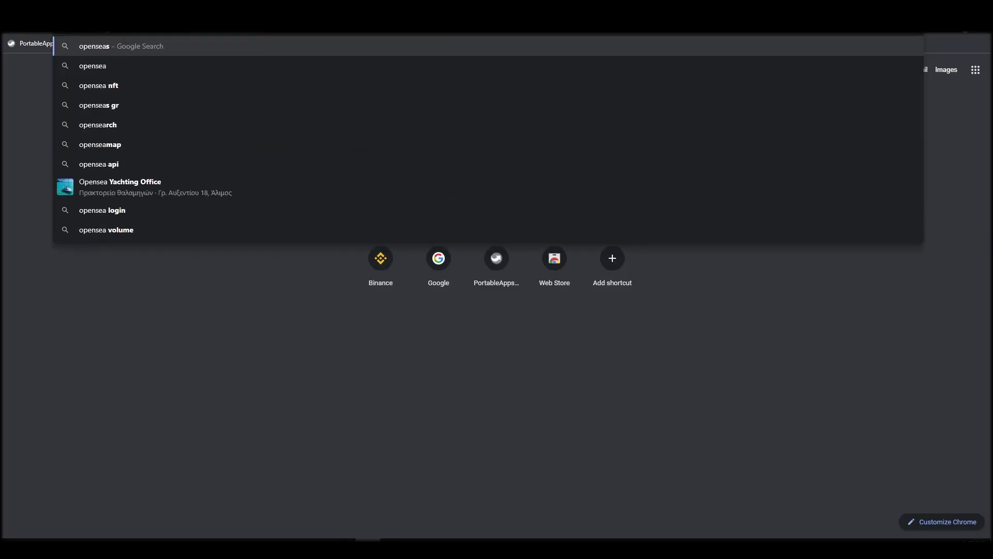
# Correct the address to opensea.io and load the OpenSea website
pyautogui.press('BackSpace')
pyautogui.write('.io')
pyautogui.press('Return')
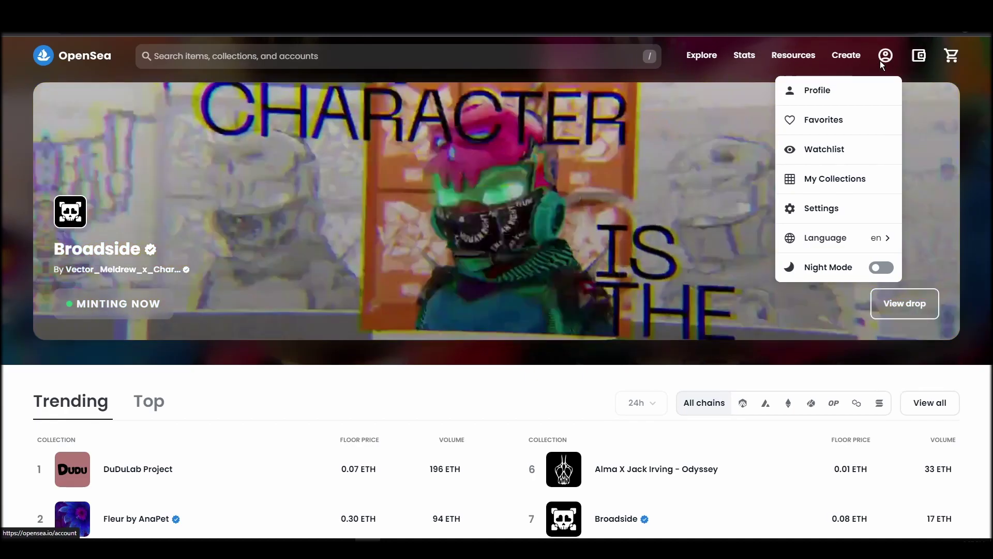
# Connect MetaMask Account 1 to OpenSea, accept the terms, and sign the welcome message
pyautogui.click(880, 61)
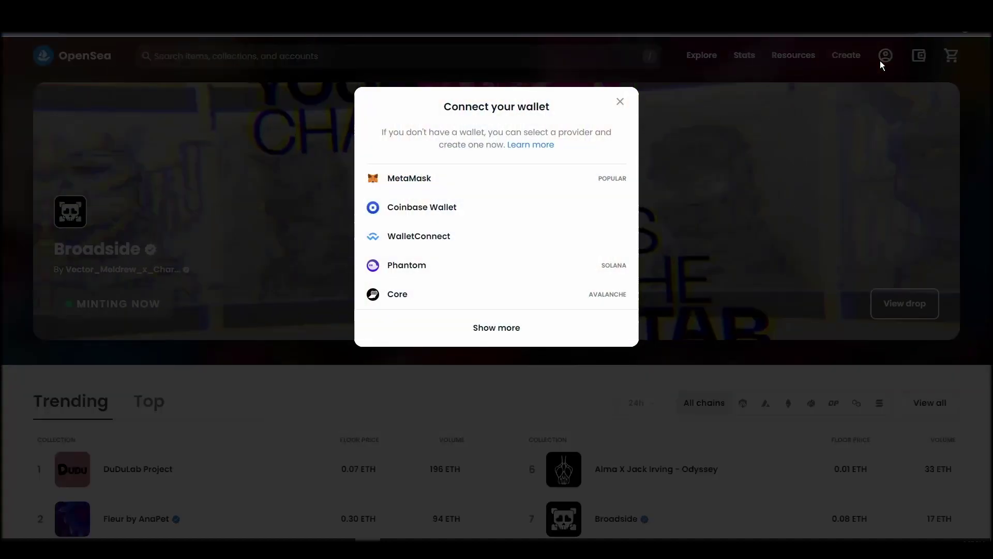
pyautogui.click(435, 177)
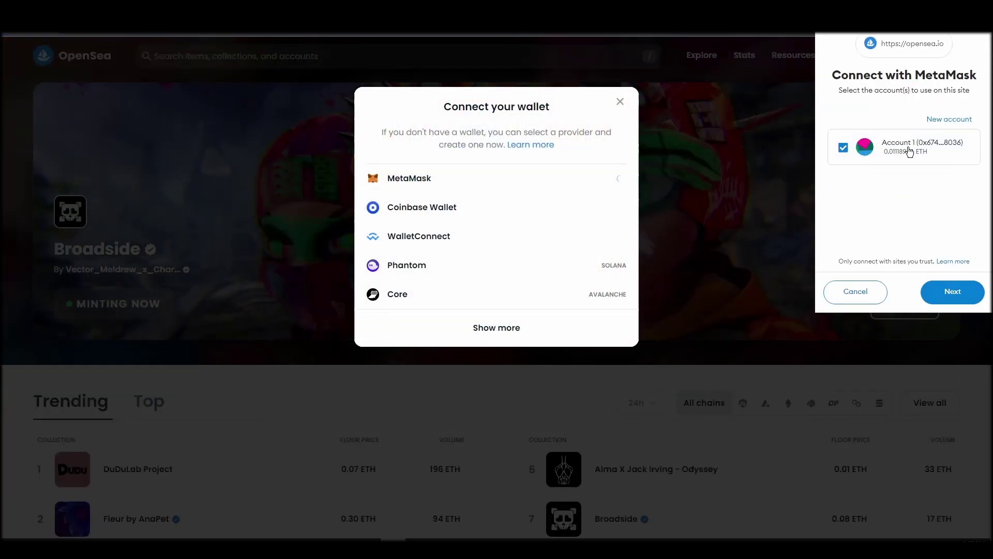
pyautogui.click(958, 290)
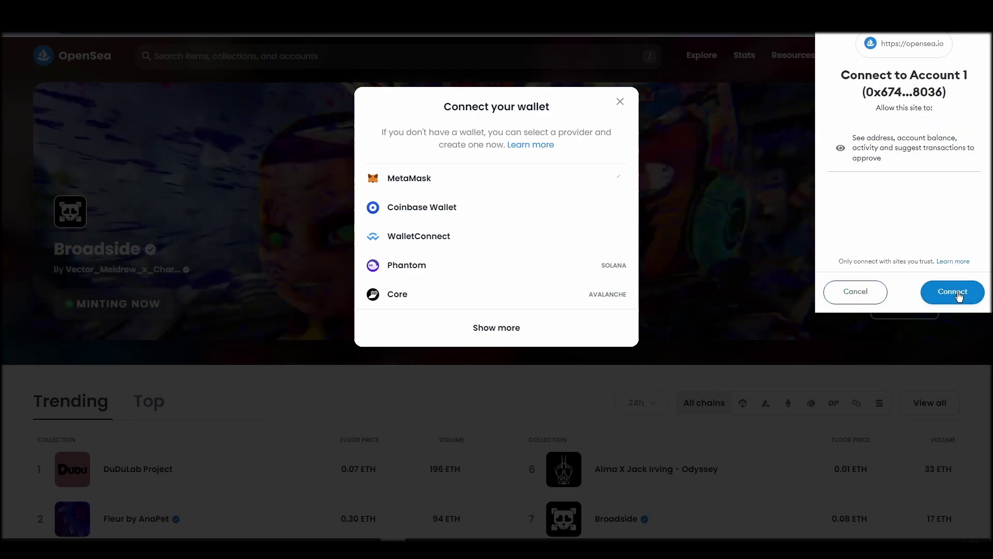
pyautogui.click(958, 292)
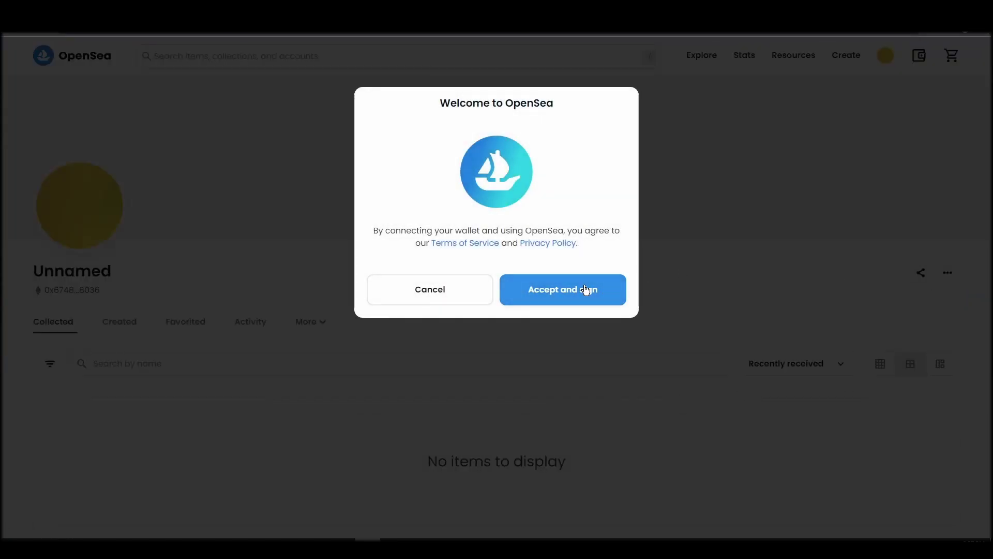
pyautogui.click(563, 288)
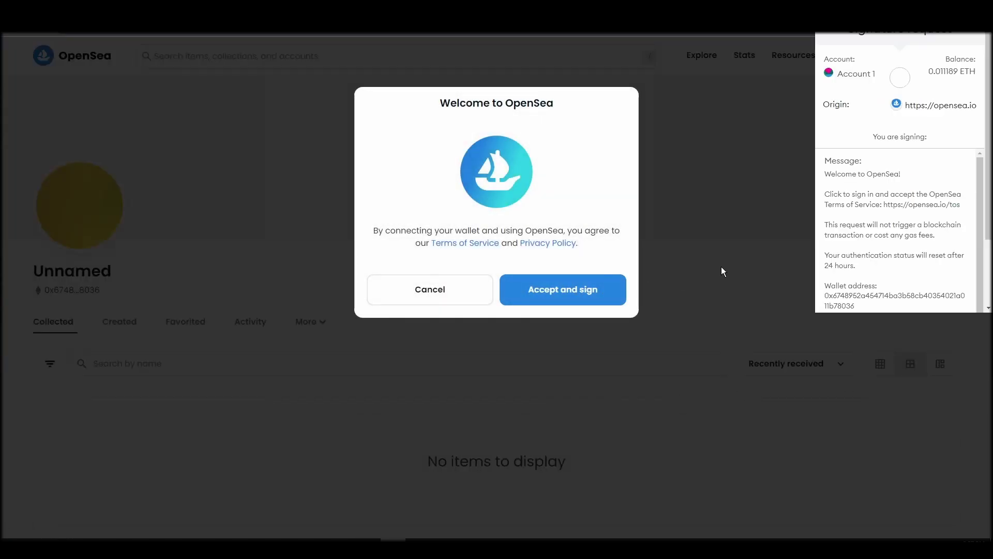
pyautogui.scroll(-2, 935, 231)
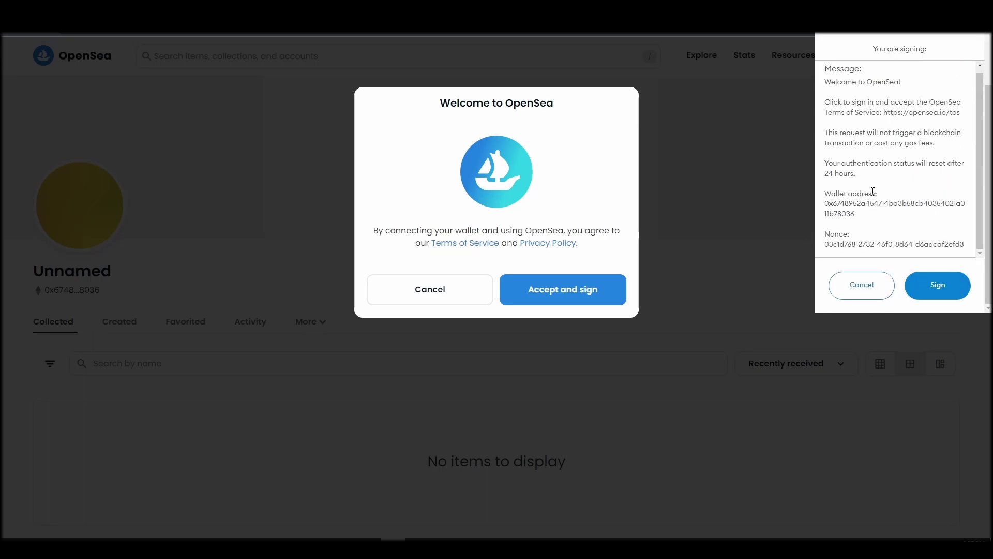
pyautogui.click(939, 286)
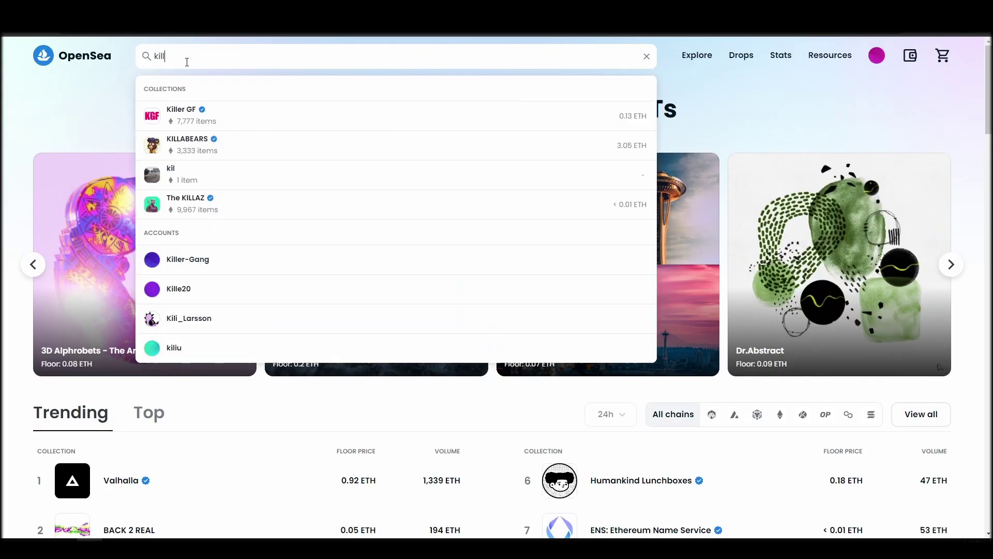
# Search 'killabear', open the KILLABEARS collection, and scroll down its items grid
pyautogui.write('labears')
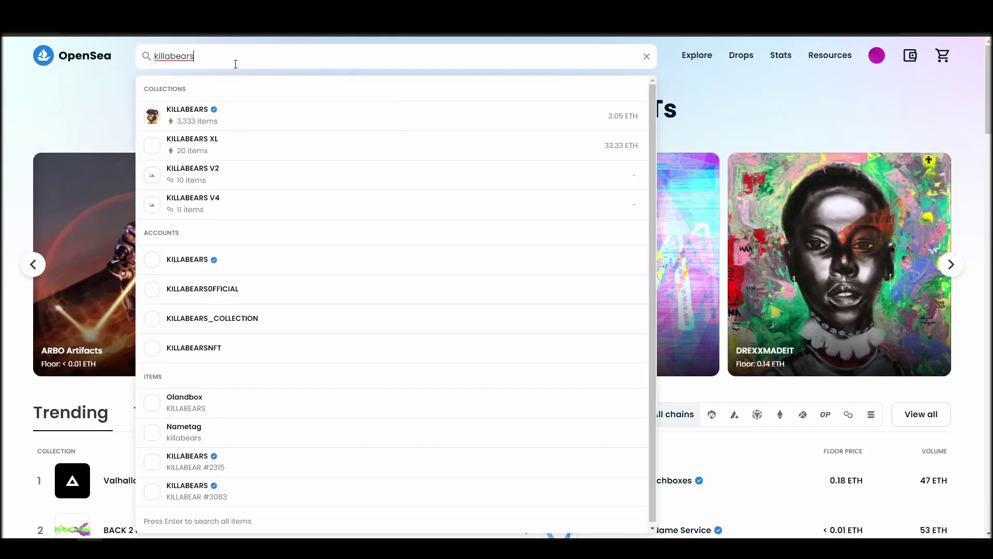
pyautogui.click(195, 119)
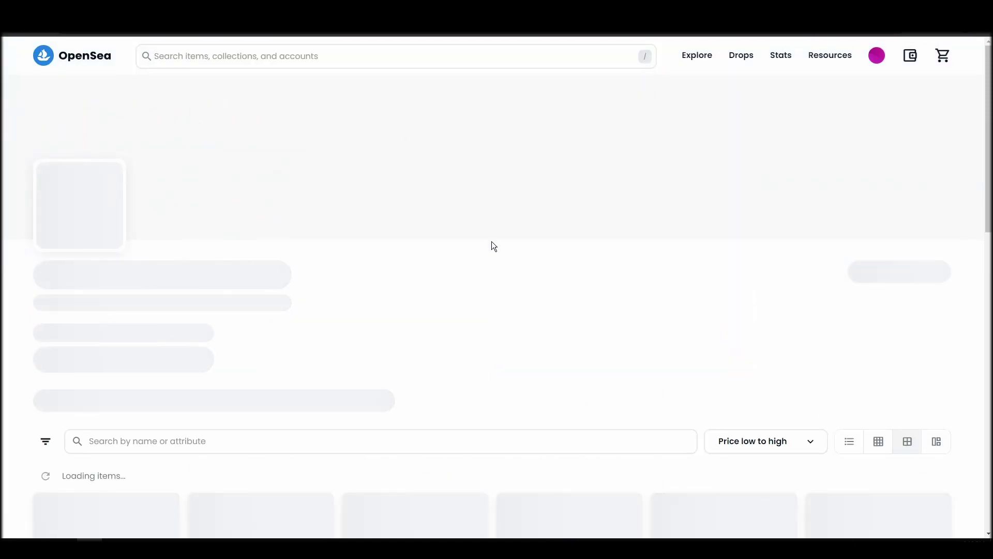
pyautogui.scroll(-4, 486, 252)
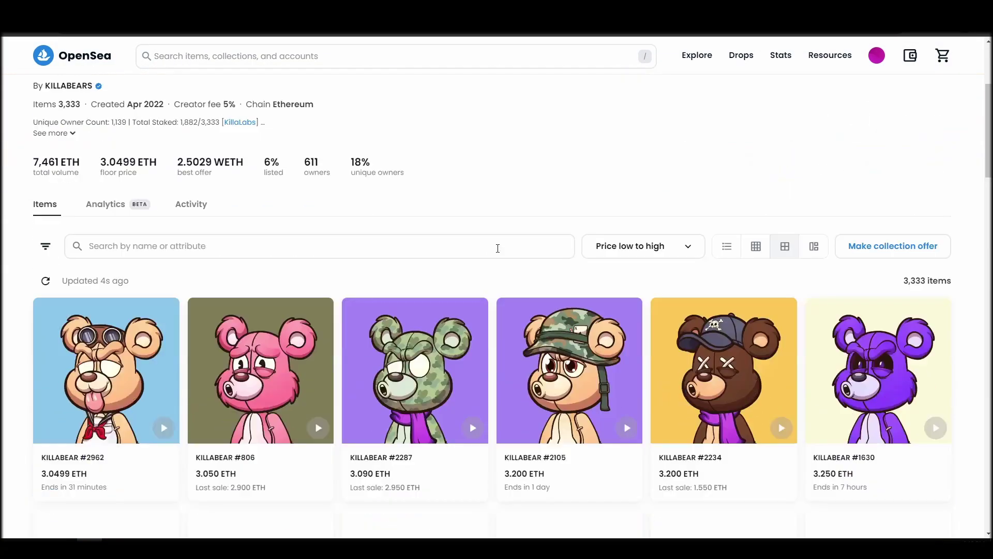
pyautogui.scroll(-3, 498, 249)
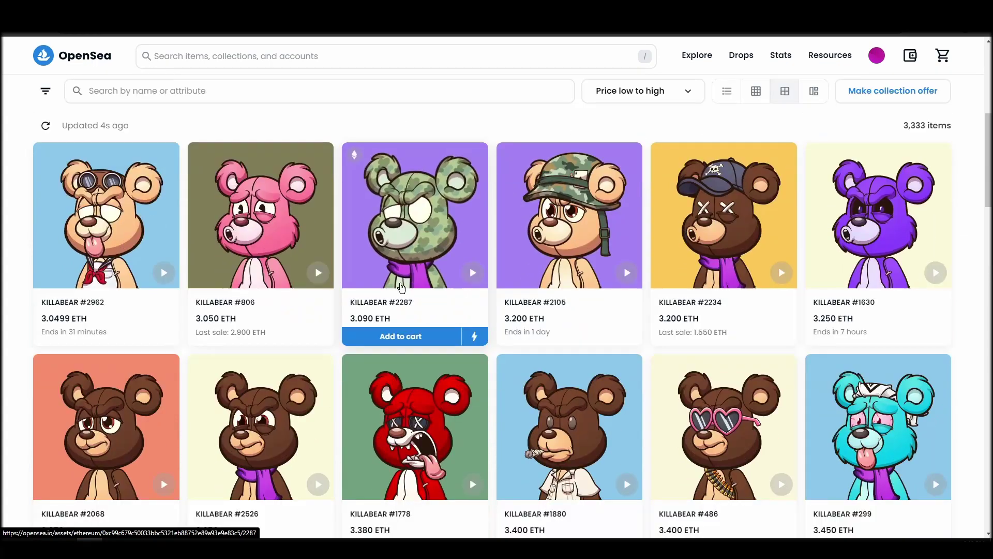
pyautogui.scroll(-3, 402, 288)
pyautogui.scroll(-3, 532, 199)
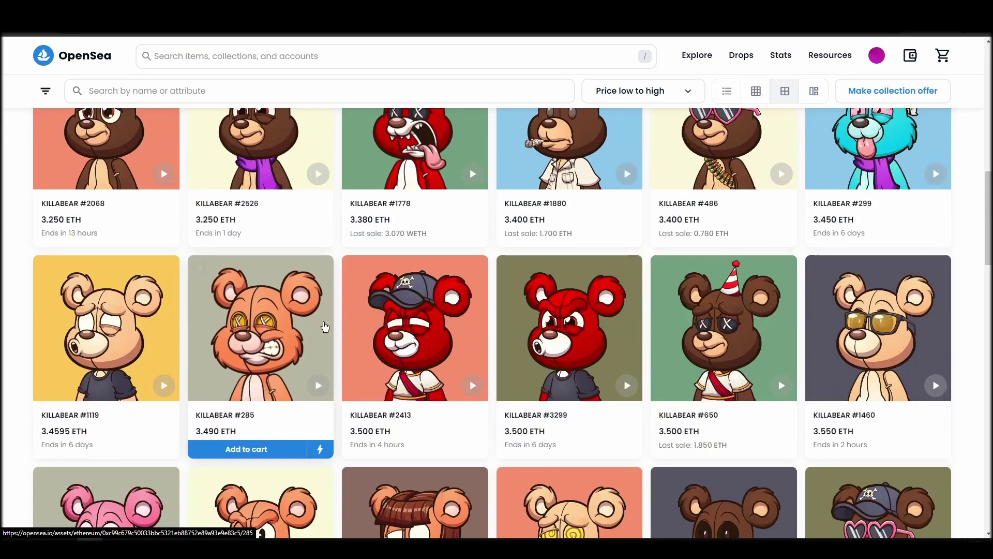
# Add KILLABEAR #2413 (3.5 ETH) to the OpenSea cart and start the purchase
pyautogui.click(381, 348)
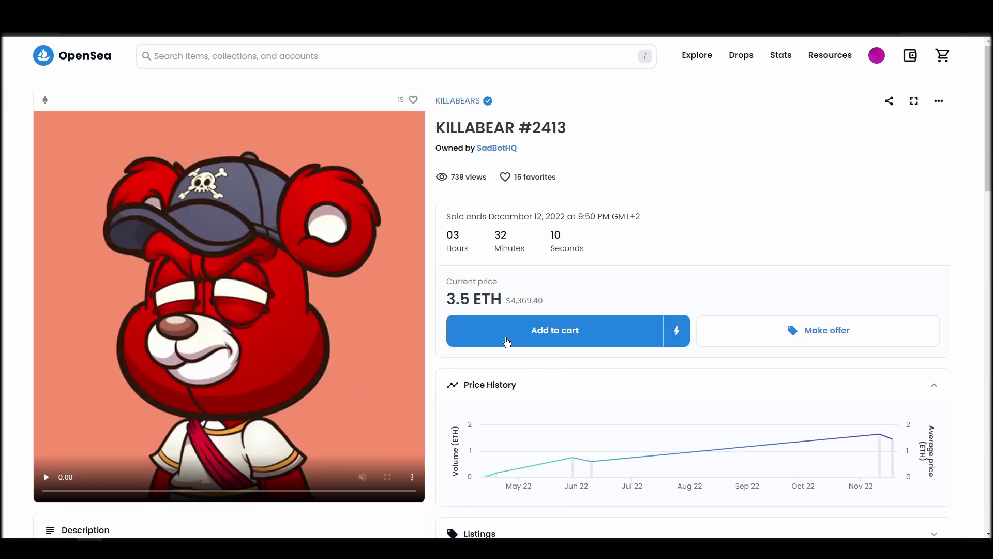
pyautogui.click(514, 343)
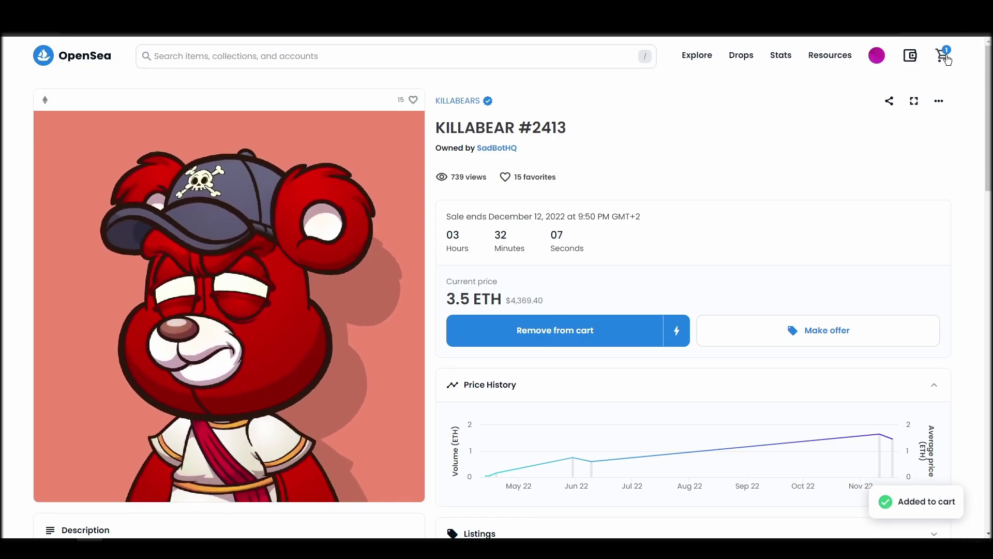
pyautogui.click(945, 56)
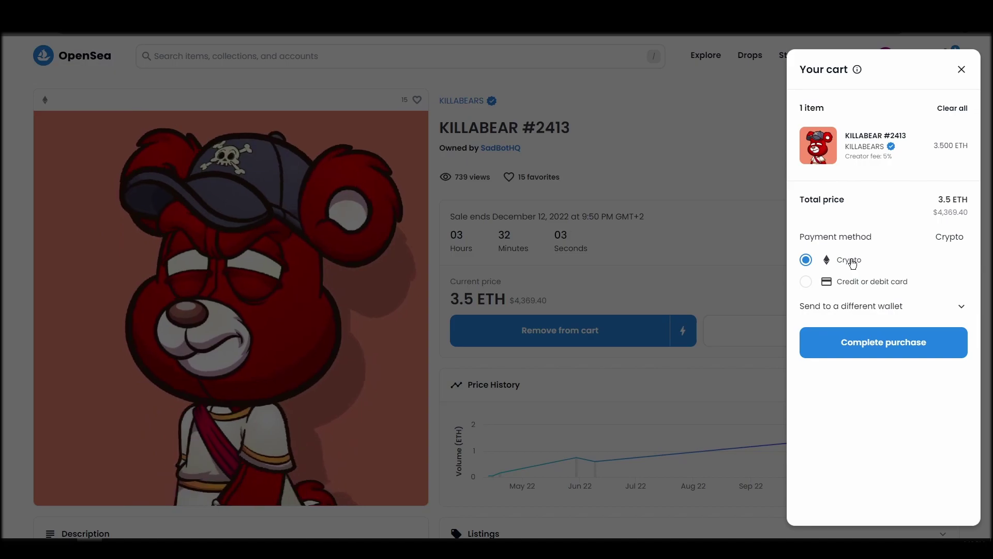
pyautogui.click(882, 346)
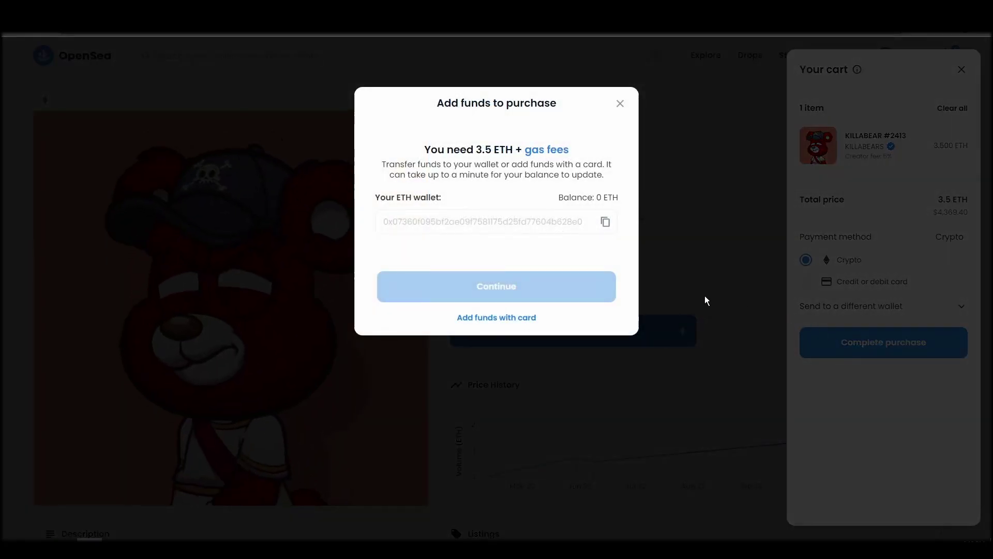